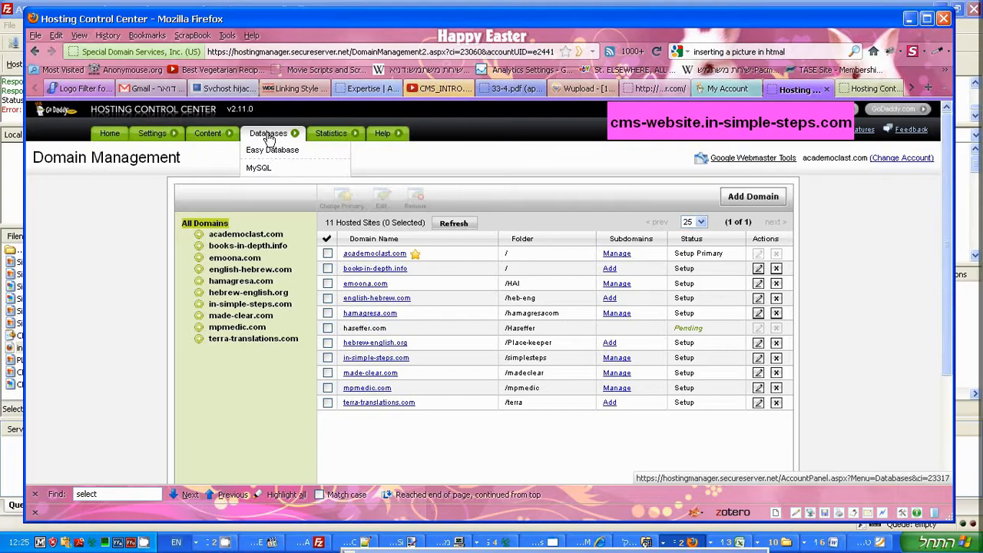
Open the MySQL databases page from the Databases menu.
left_click(264, 170)
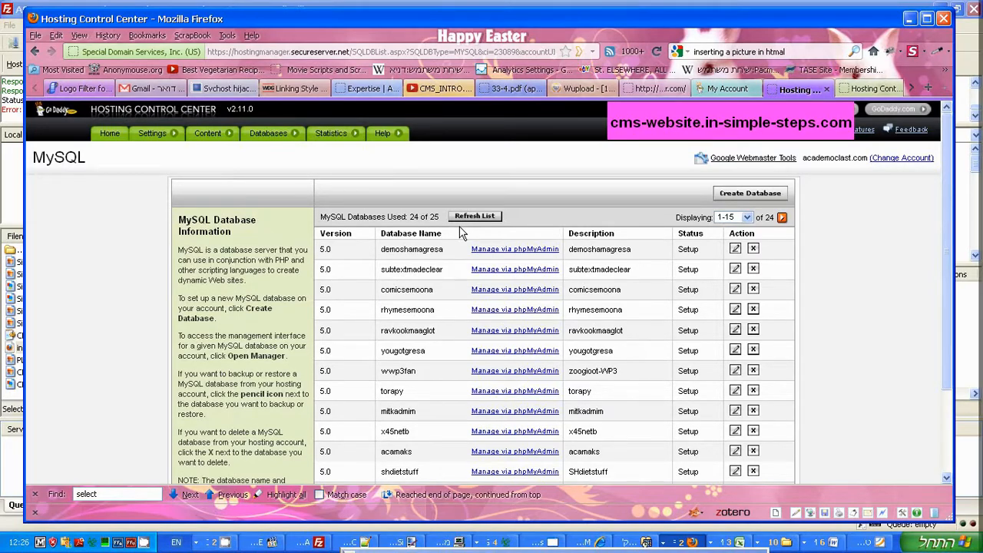
Scroll through the 24 existing MySQL databases and open the Create Database form.
scroll(724, 271, "down", 2)
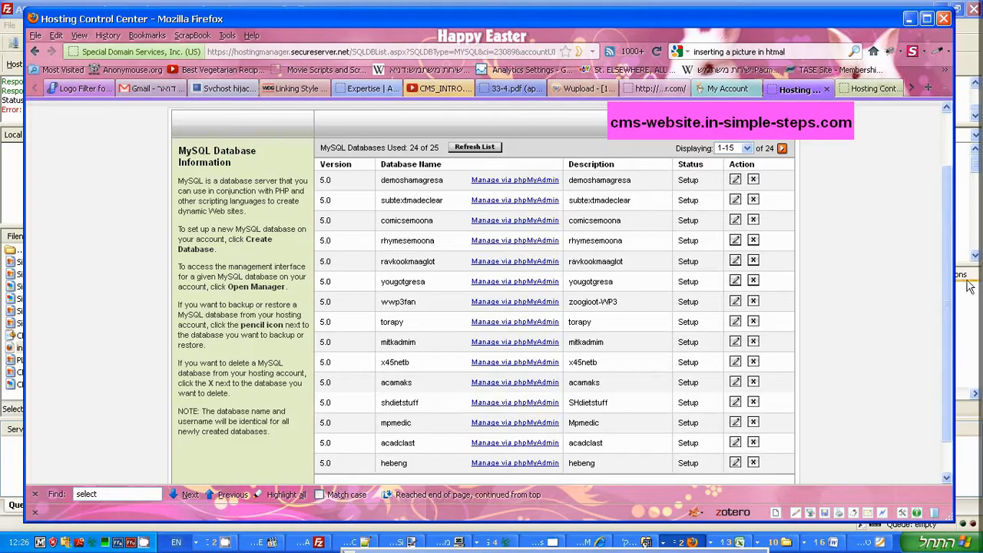
mouse_move(949, 279)
left_mouse_down()
mouse_move(949, 305)
mouse_move(944, 232)
mouse_move(947, 268)
mouse_move(934, 285)
left_mouse_up()
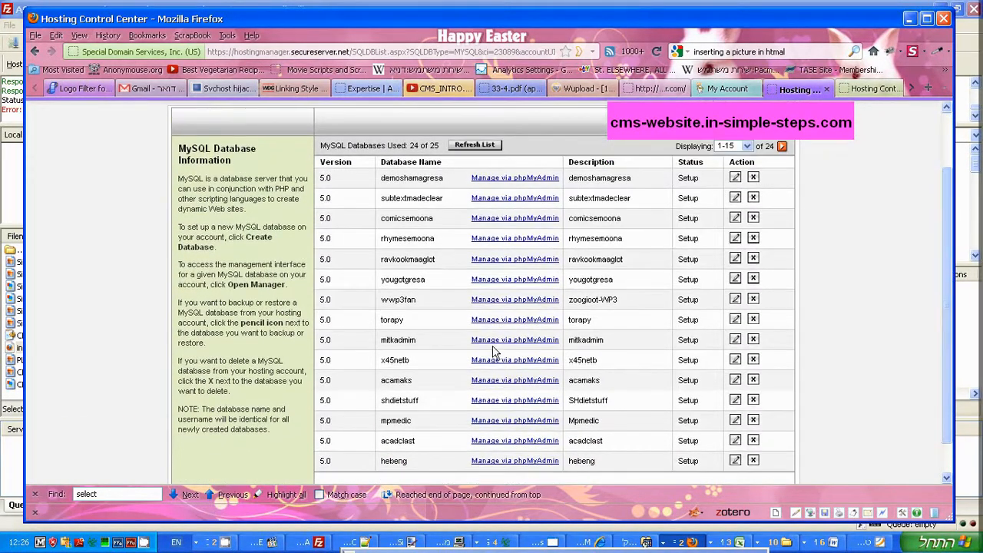
left_click_drag(947, 327, 944, 311)
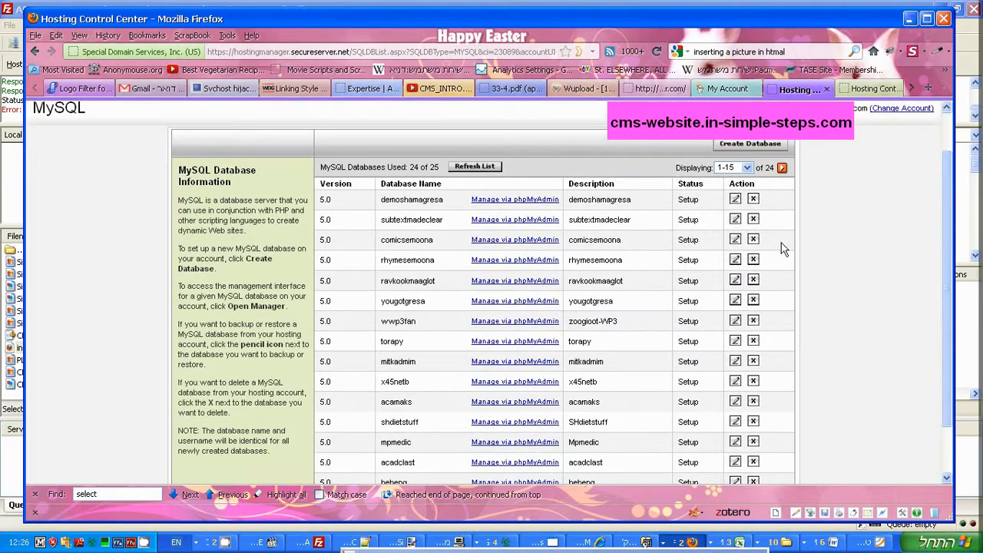
left_click(739, 146)
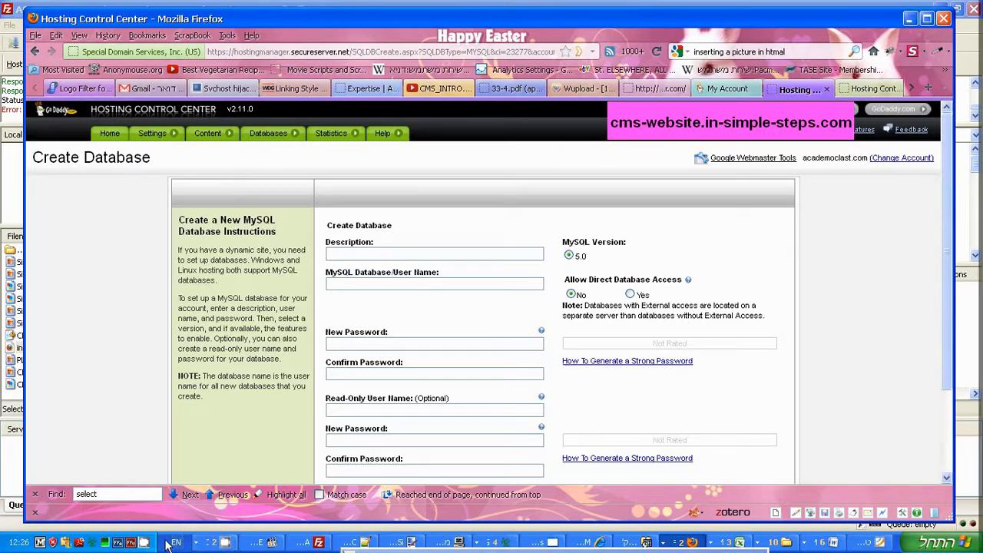
Move the CamStudio recorder out of the way and switch to the blank Excel workbook Book1.
left_click(220, 544)
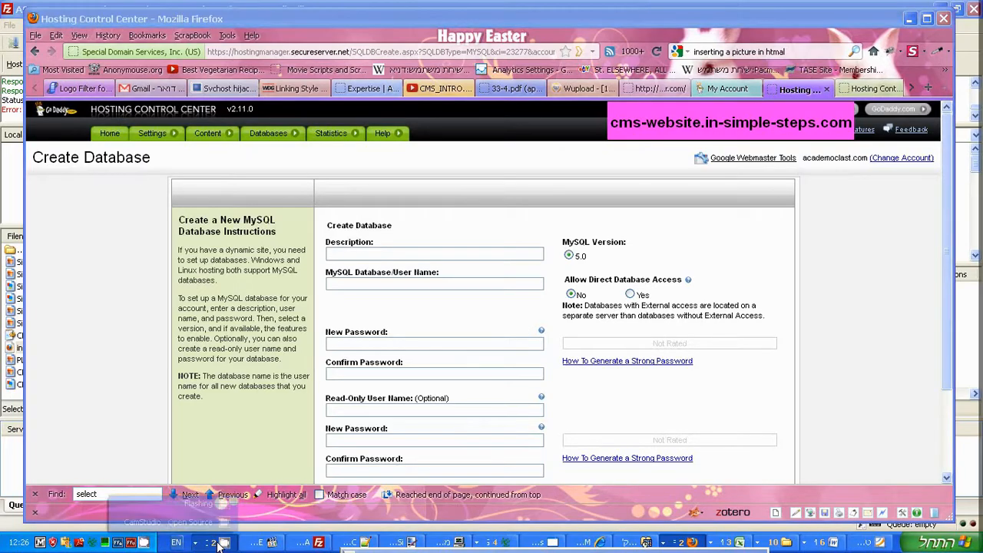
left_click(204, 522)
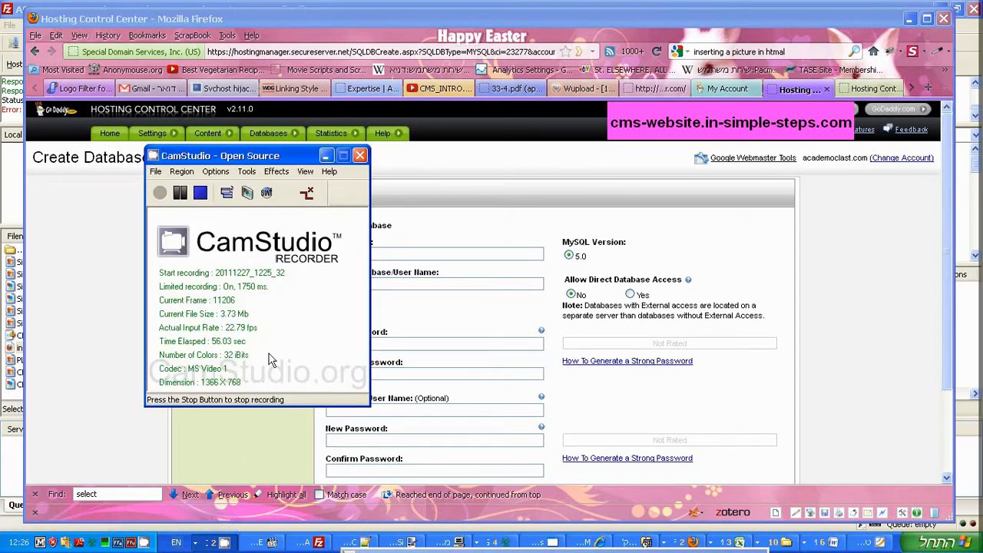
left_click(569, 187)
key("alt+Tab")
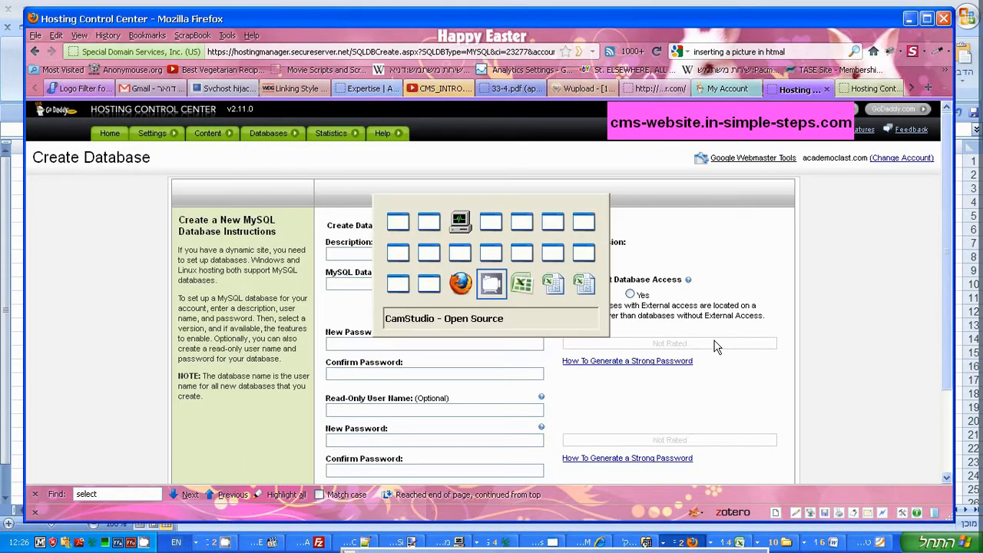
key("alt+Tab")
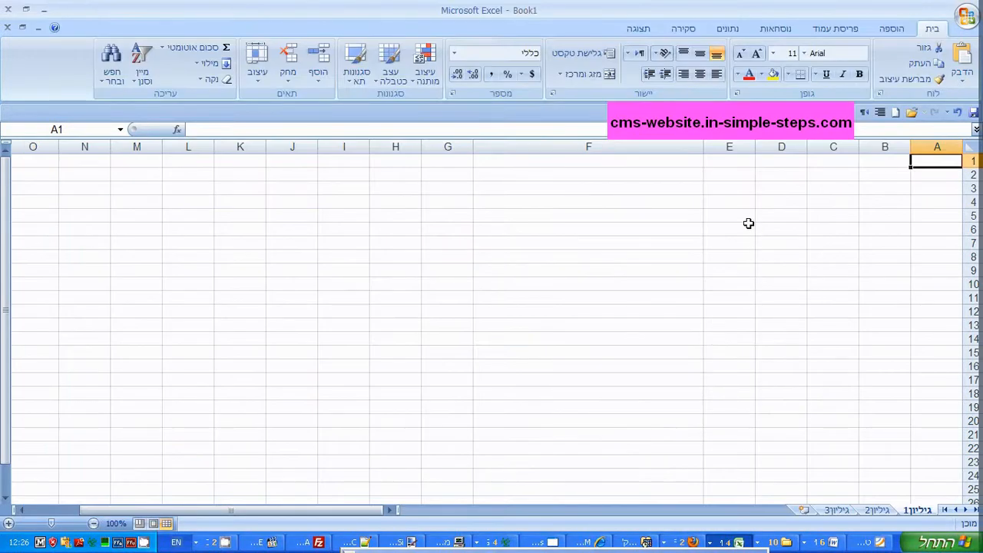
Pick cell F3 in Book1, typing and erasing a stray entry so the sheet stays blank.
left_click(609, 164)
key("alt+Tab")
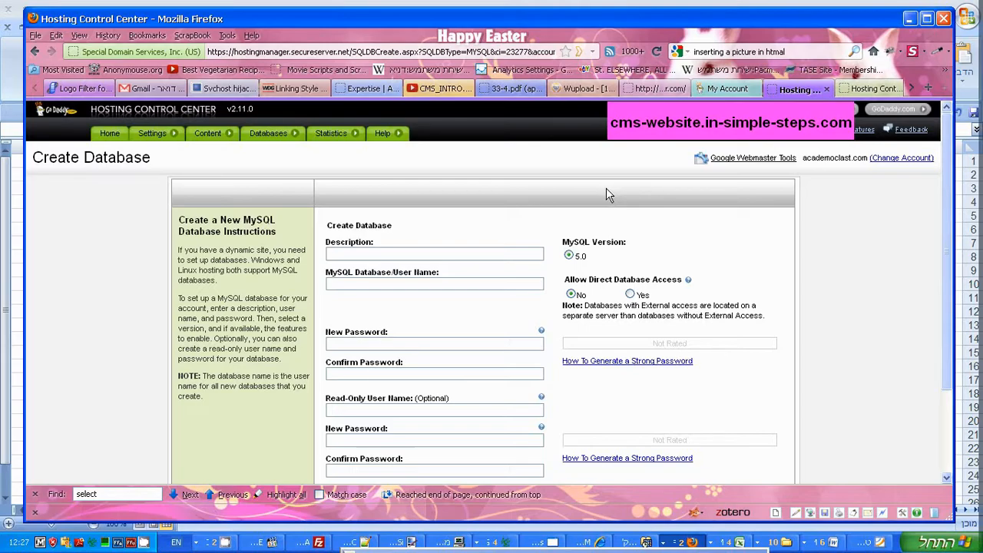
key("alt+Tab")
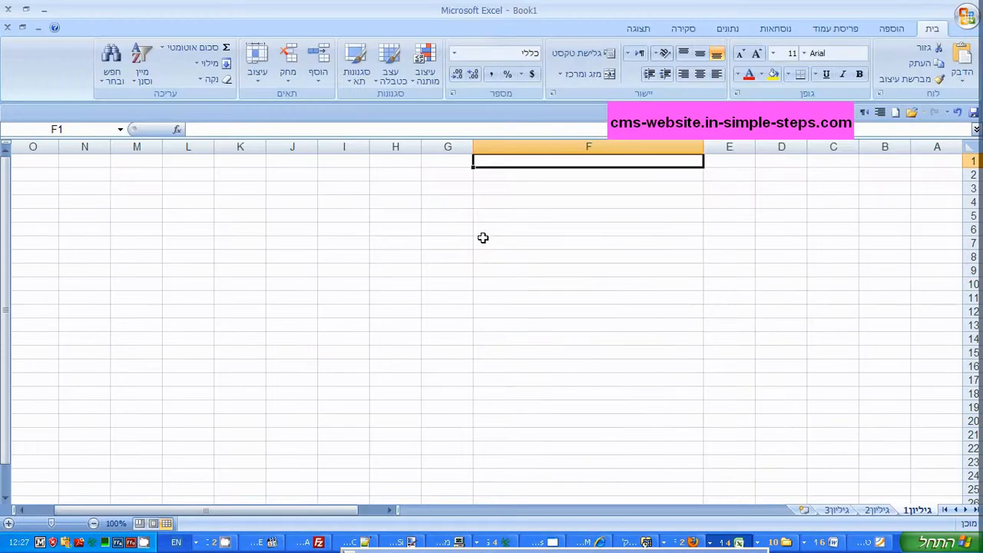
left_click(491, 190)
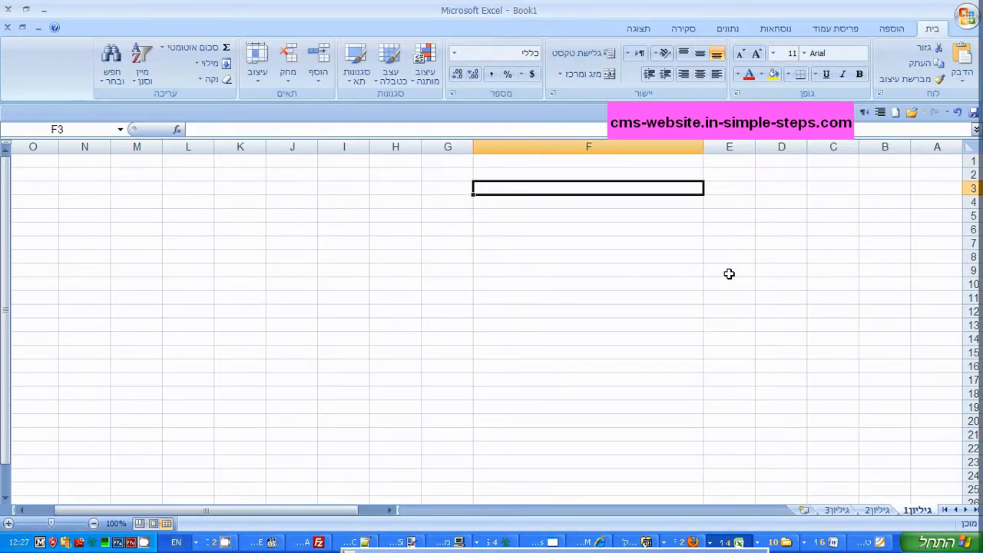
type("Has")
key("BackSpace")
key("BackSpace")
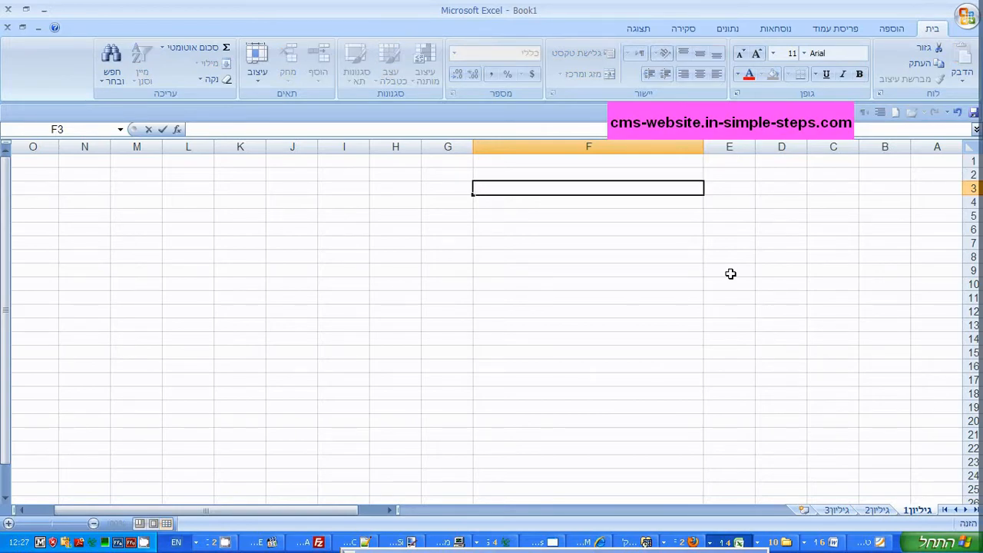
Return to the Create Database form in Firefox, moving the CamStudio recorder aside.
key("alt+Tab")
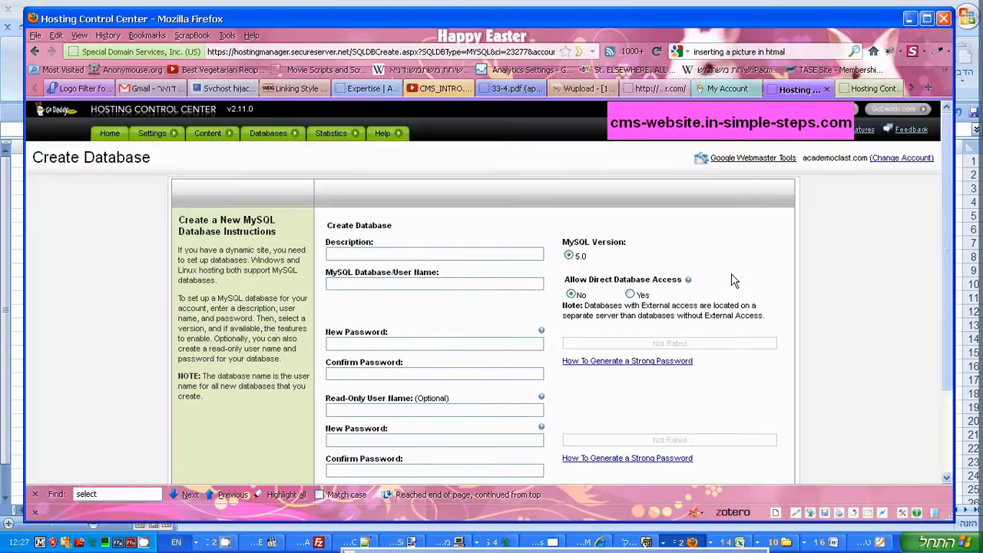
key("alt+Tab")
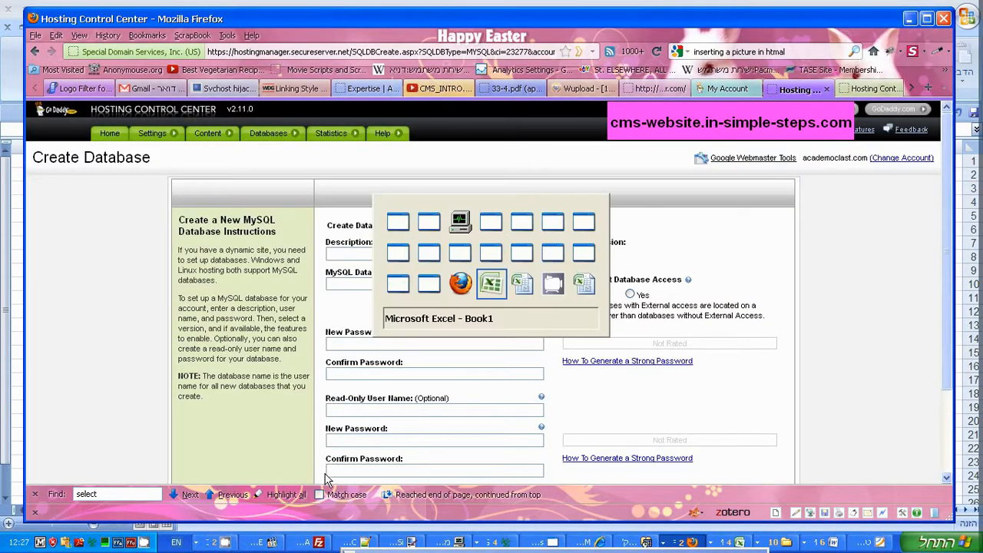
key("alt+Tab")
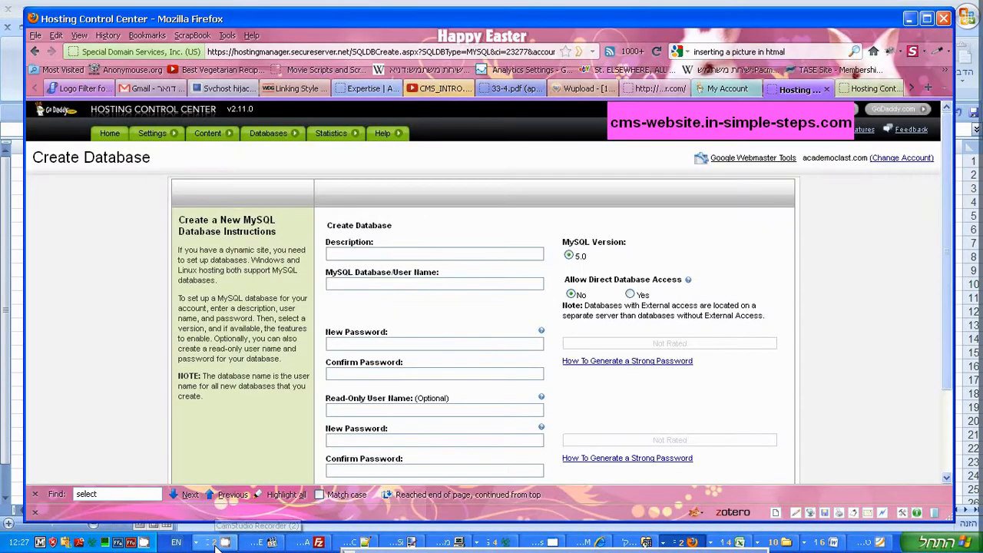
left_click(207, 542)
left_click(192, 521)
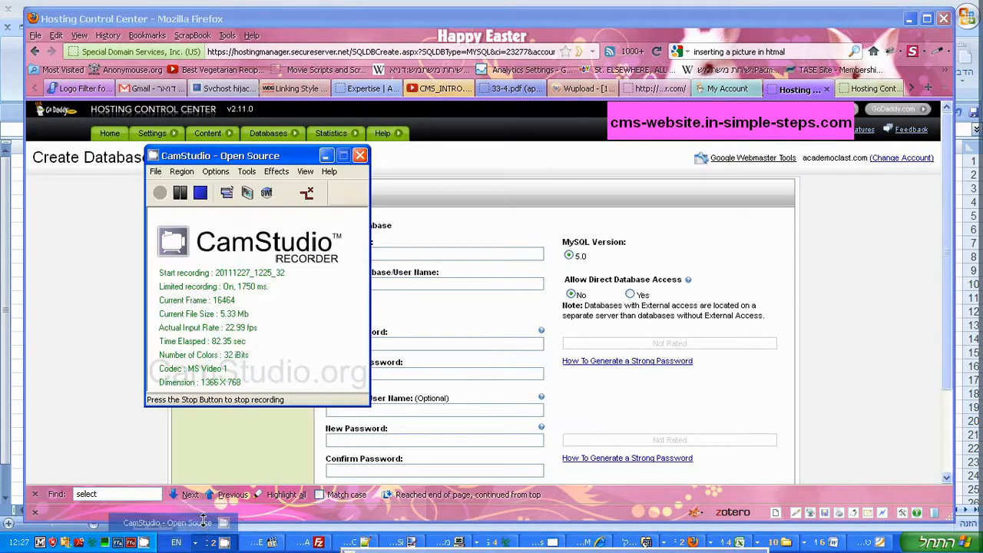
left_click(413, 254)
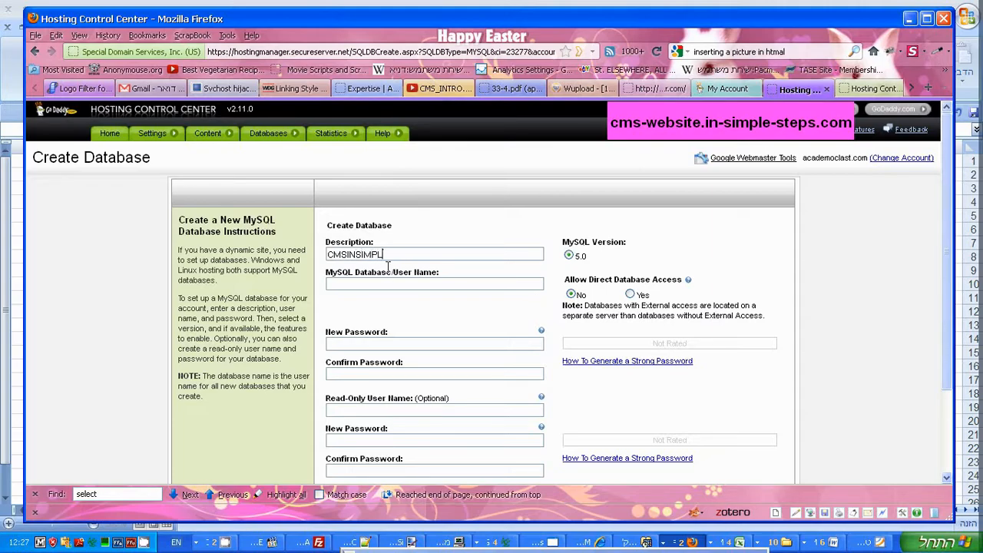
Copy the description CMSINSIMPLE and paste it into Excel cells F3 and F4.
left_click_drag(419, 248, 299, 256)
key("ctrl+c")
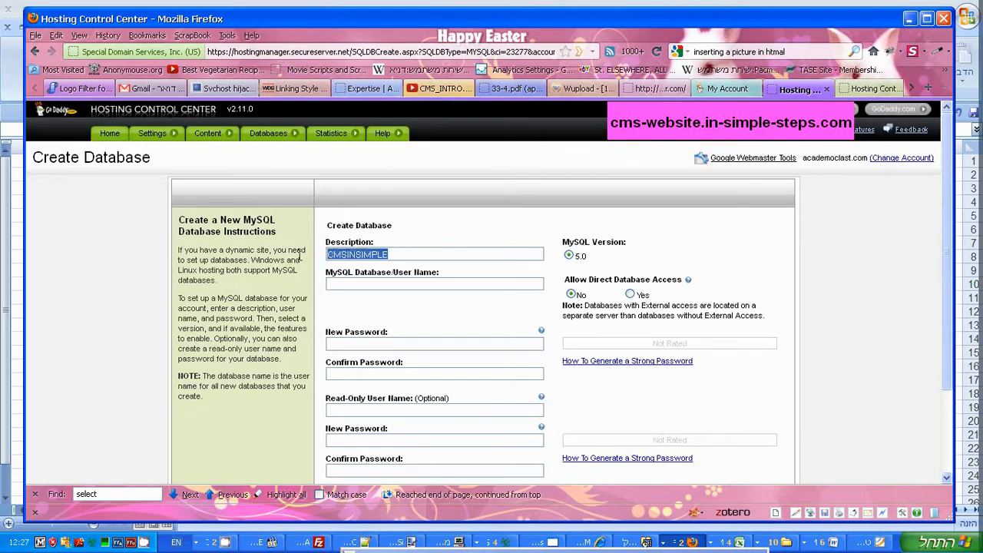
key("alt+Tab")
key("alt+Tab")
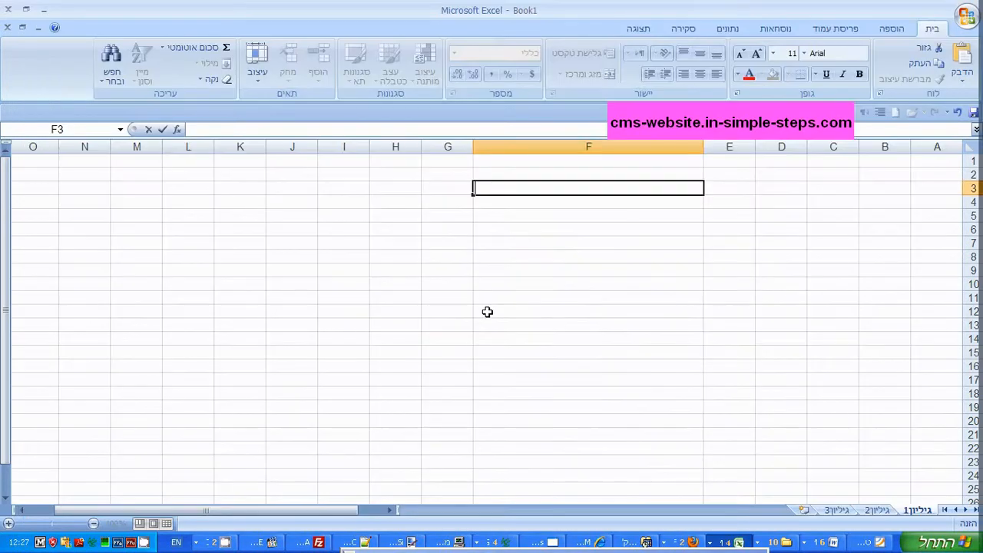
key("ctrl+v")
key("Return")
left_click(568, 182)
left_click(568, 202)
key("ctrl+v")
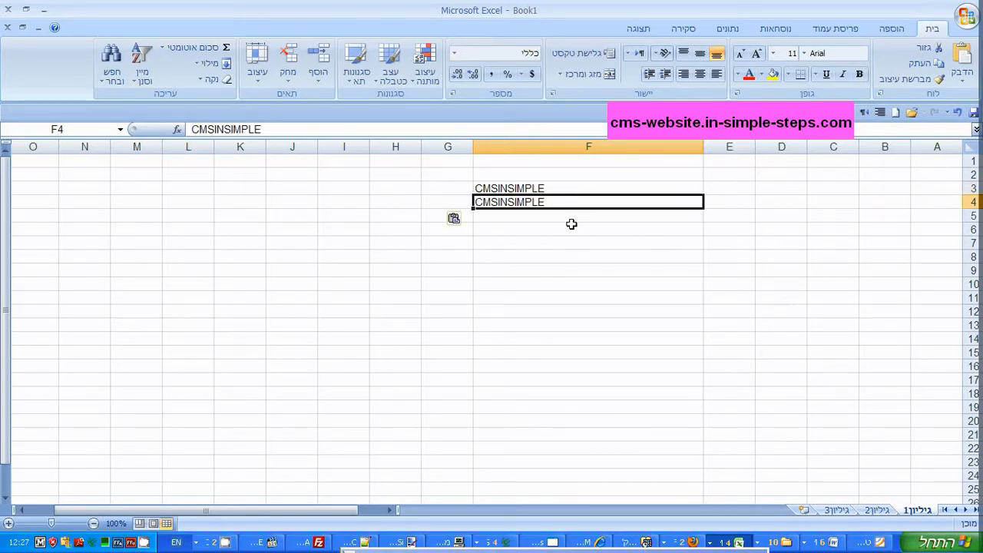
Enter CMSINSIMPLE as the database user name, then choose cell F6 in Excel.
key("alt+Tab")
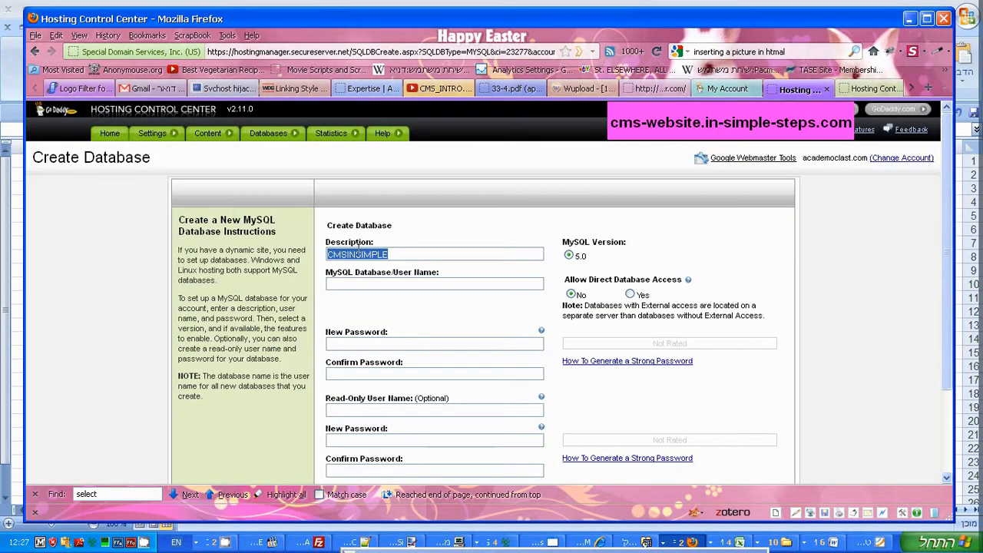
left_click(360, 287)
key("ctrl+v")
key("alt+Tab")
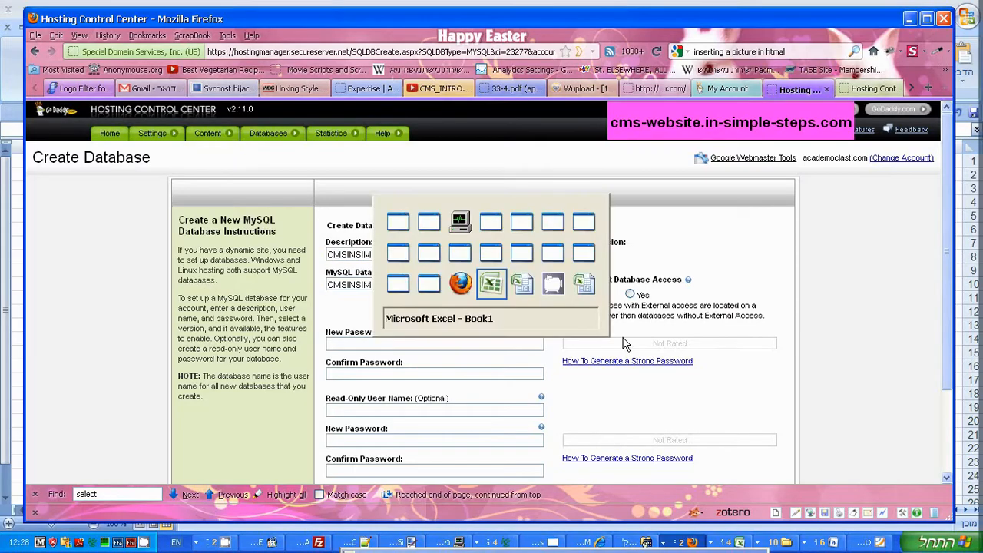
left_click(484, 228)
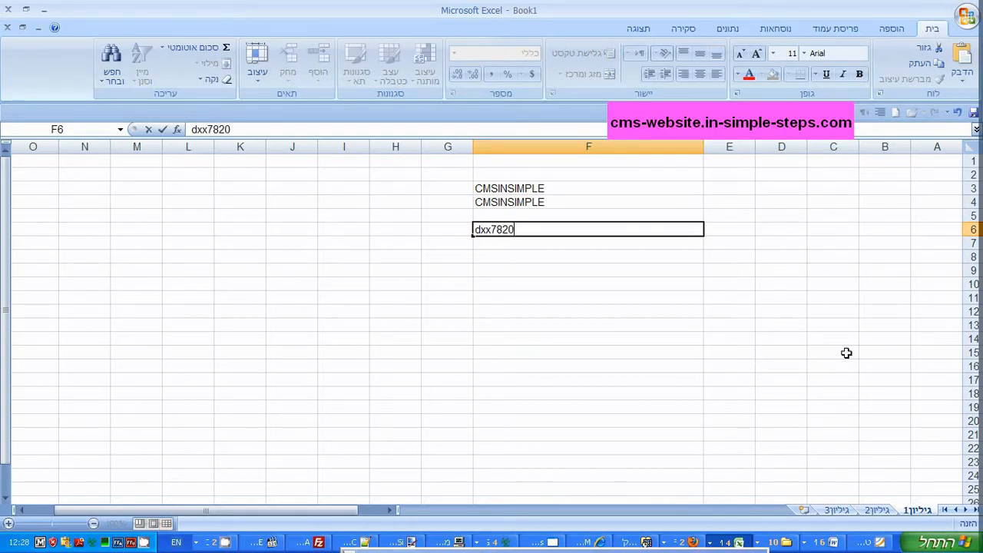
Type the new database password into F6 and copy it to the clipboard.
left_click(585, 253)
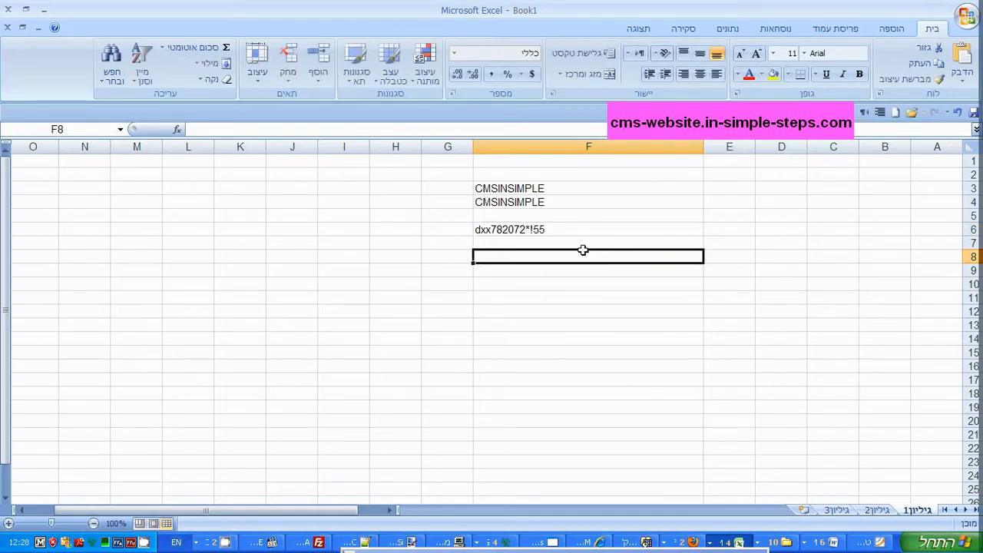
left_click(568, 232)
double_click(564, 224)
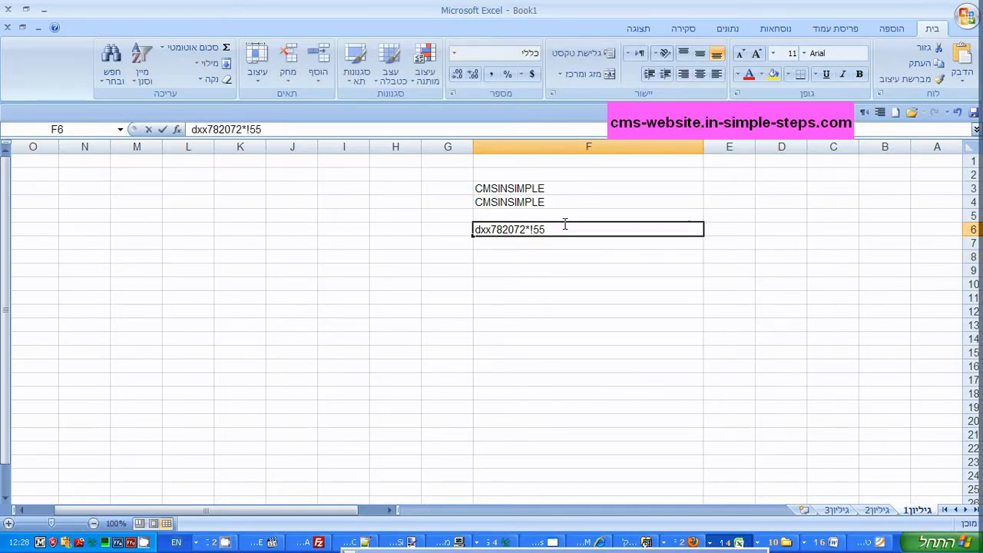
key("shift+Home")
key("ctrl+c")
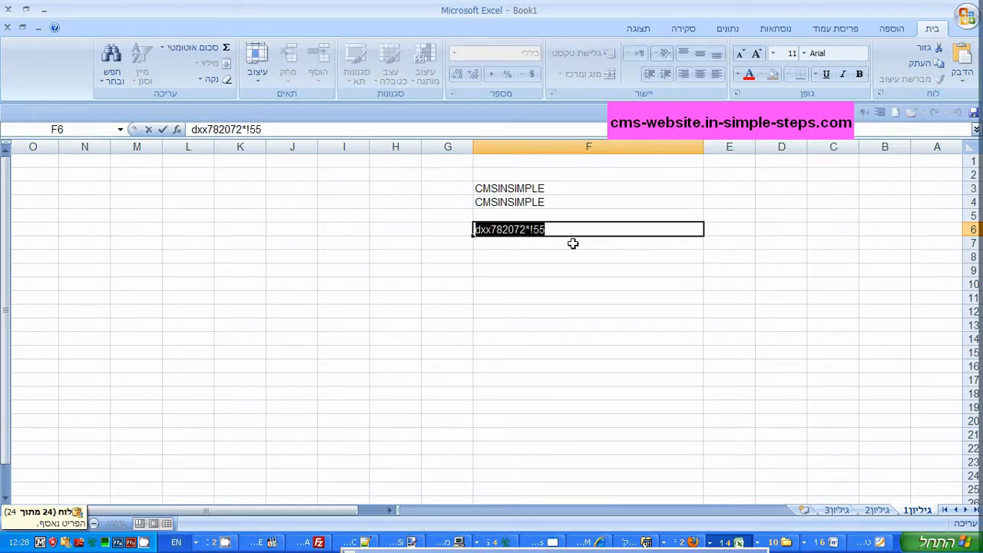
key("alt+Tab")
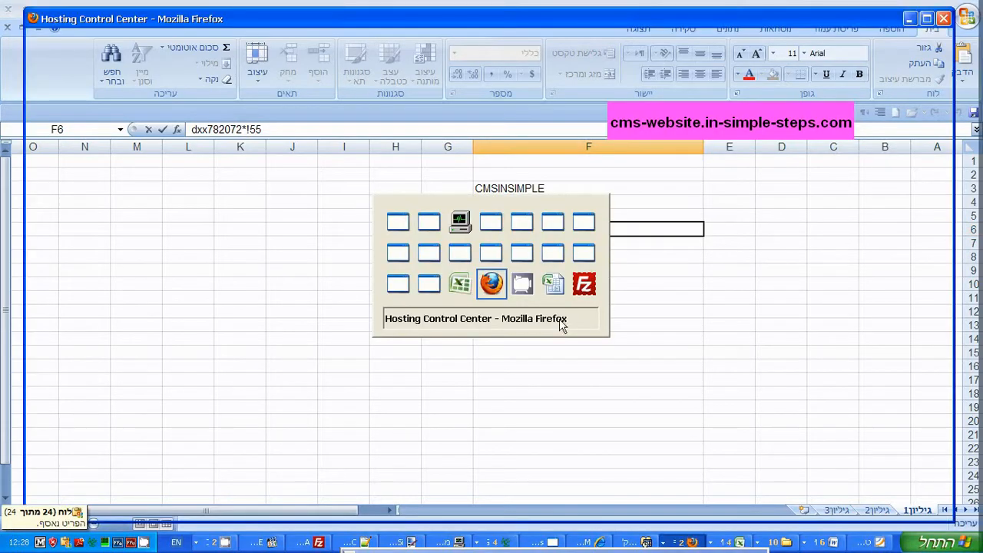
Paste the password into New Password, then lengthen the password in F6 and select it.
key("ctrl+v")
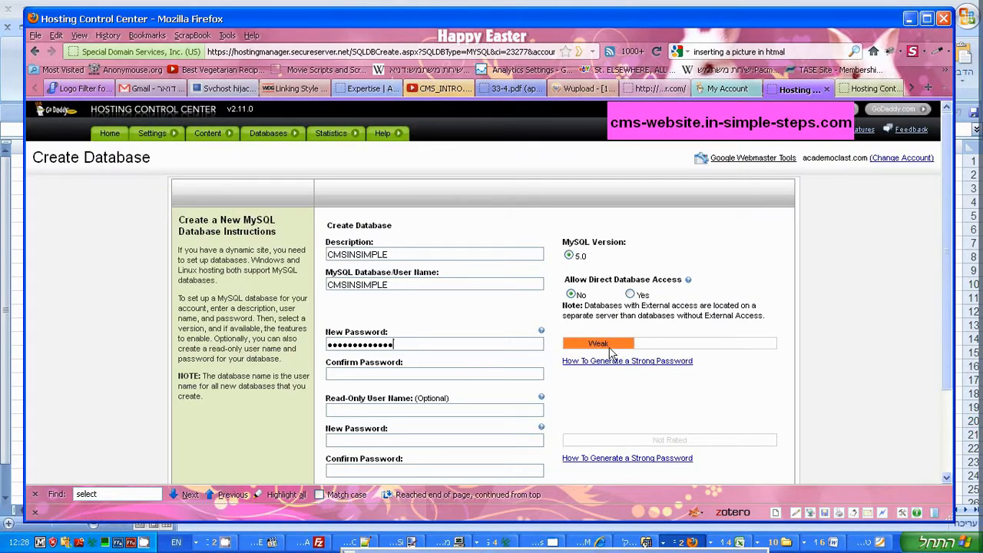
key("alt+Tab")
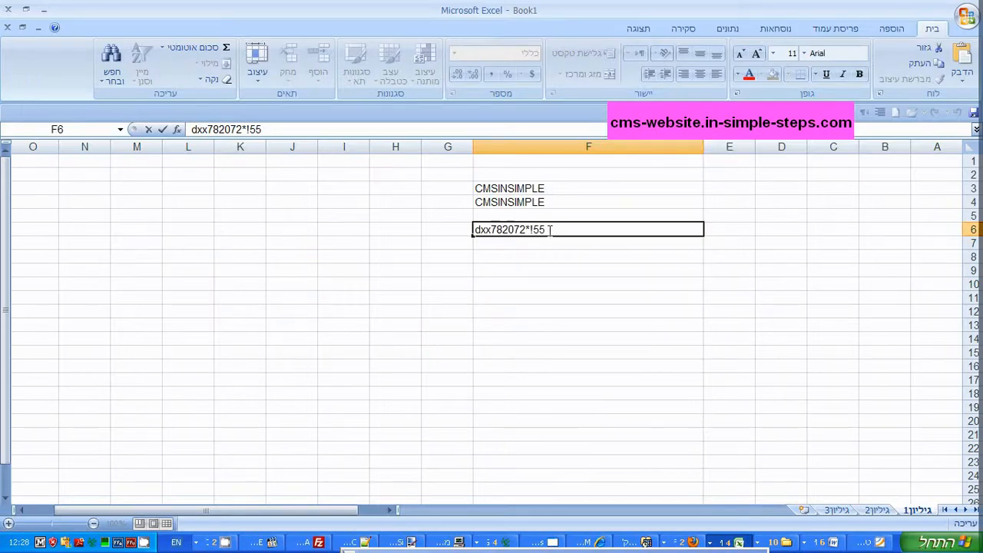
type("A%")
key("BackSpace")
type("TG")
left_click_drag(570, 228, 422, 228)
Paste the lengthened password into both New Password and Confirm Password.
key("alt+Tab")
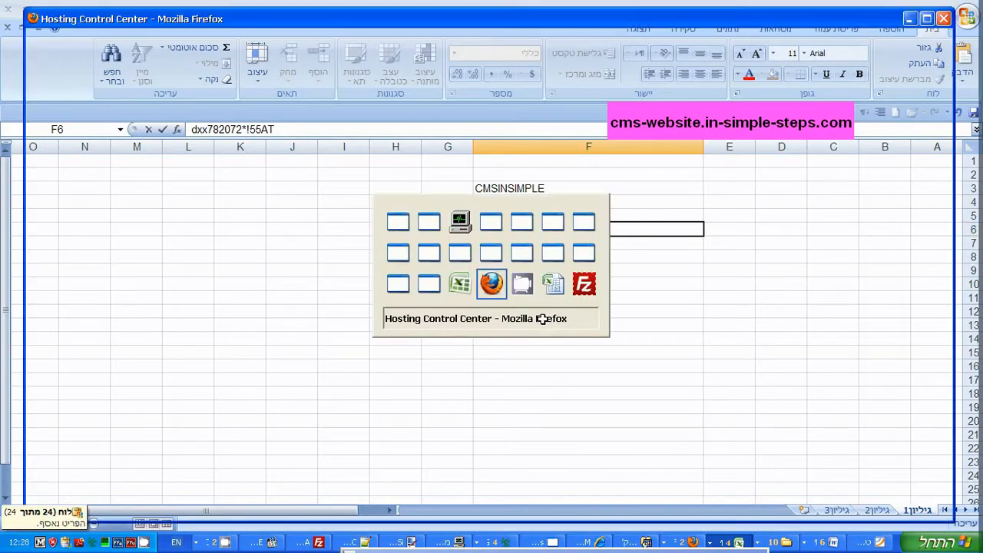
double_click(427, 344)
key("ctrl+v")
key("ctrl+b")
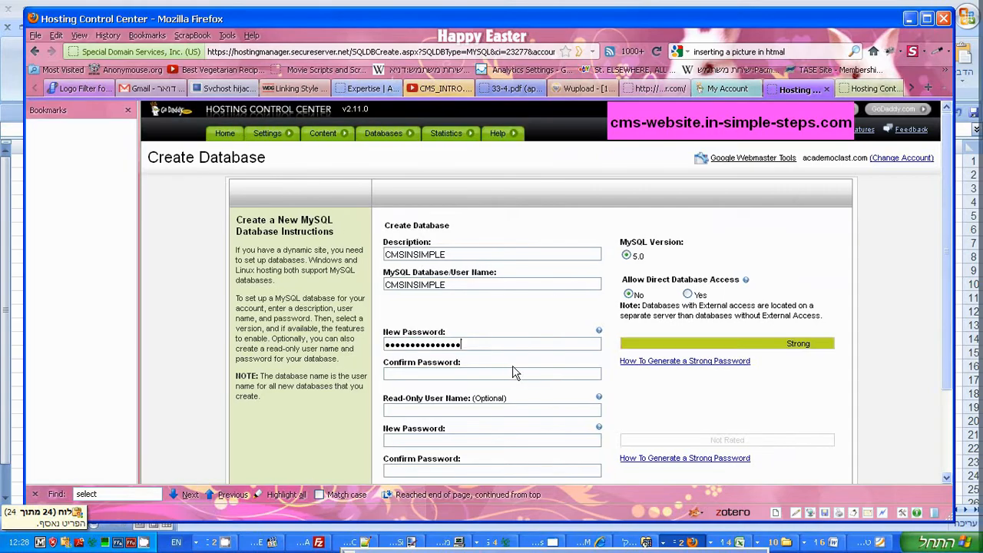
key("ctrl+v")
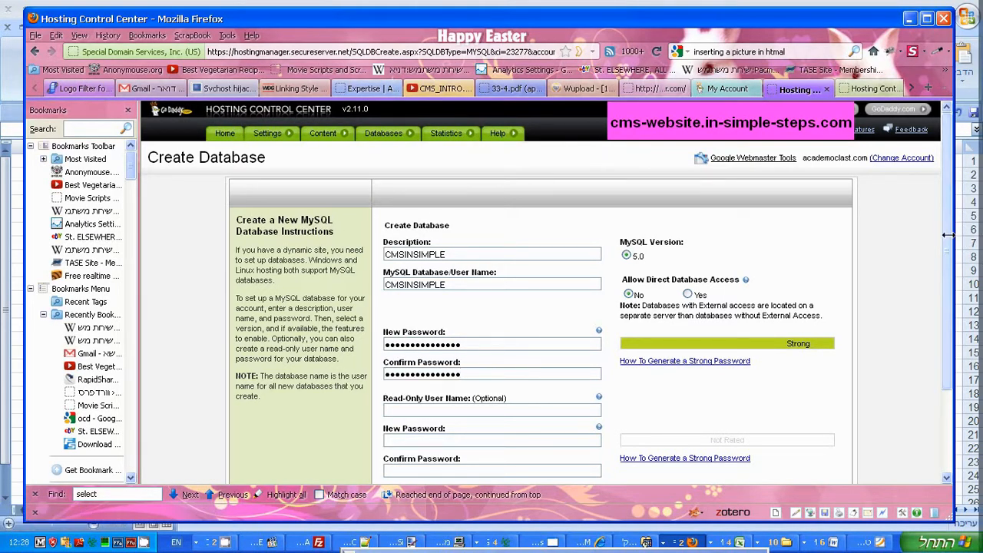
Choose Yes for Allow Direct Database Access and submit; it fails the 7–14 character rule.
left_click_drag(946, 240, 941, 267)
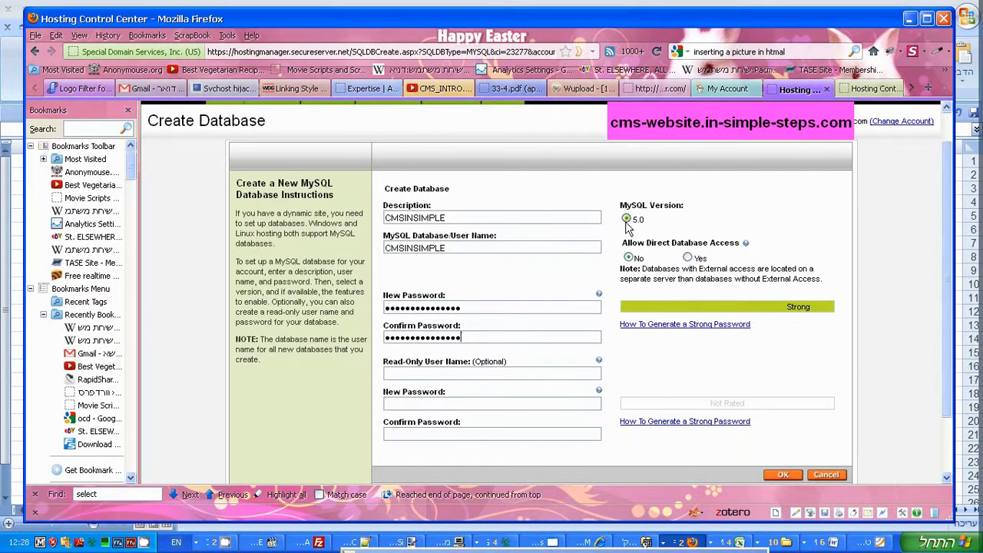
left_click(687, 258)
left_click(784, 474)
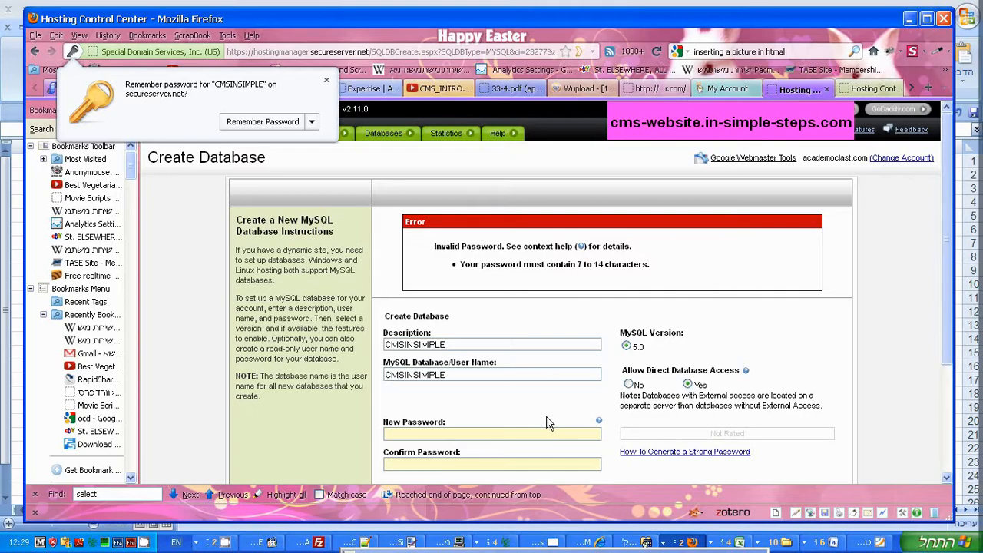
key("alt+Tab")
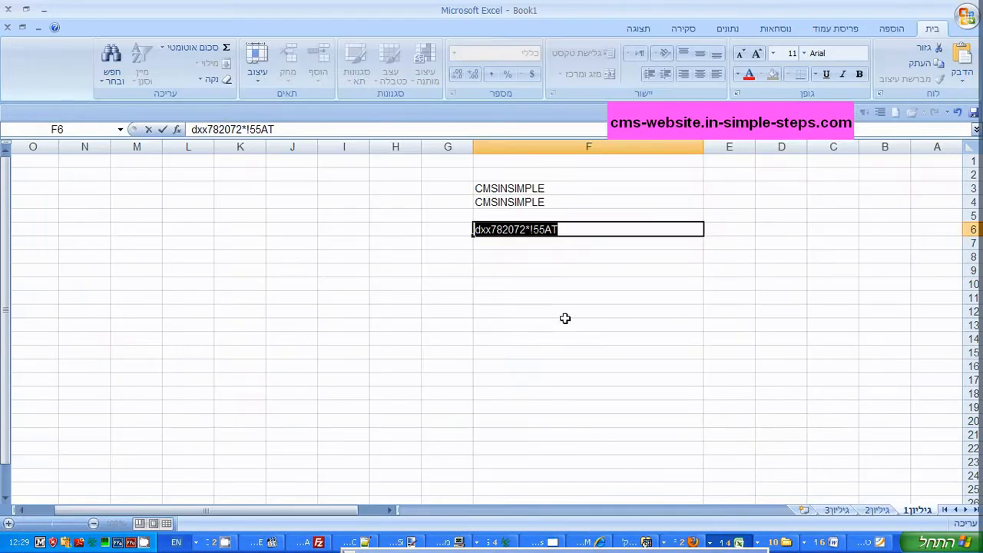
Edit the password in F6 down to 11 characters and select it.
left_click(516, 229)
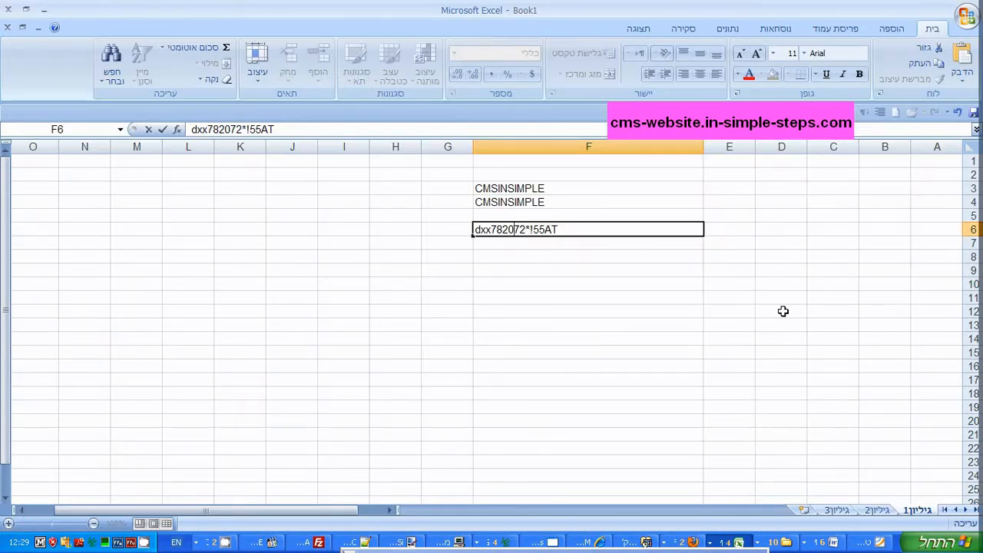
type("D")
key("Right")
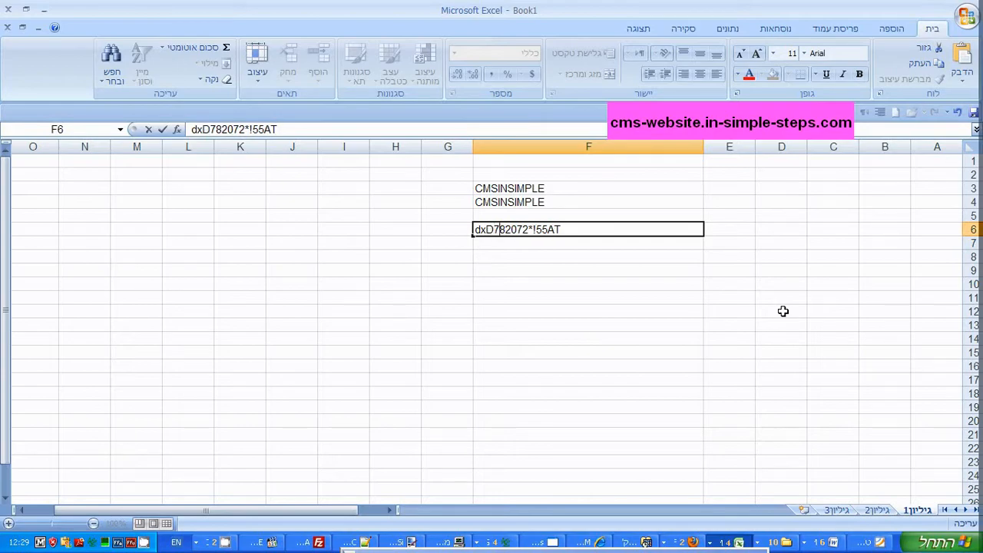
key("Delete")
key("Delete")
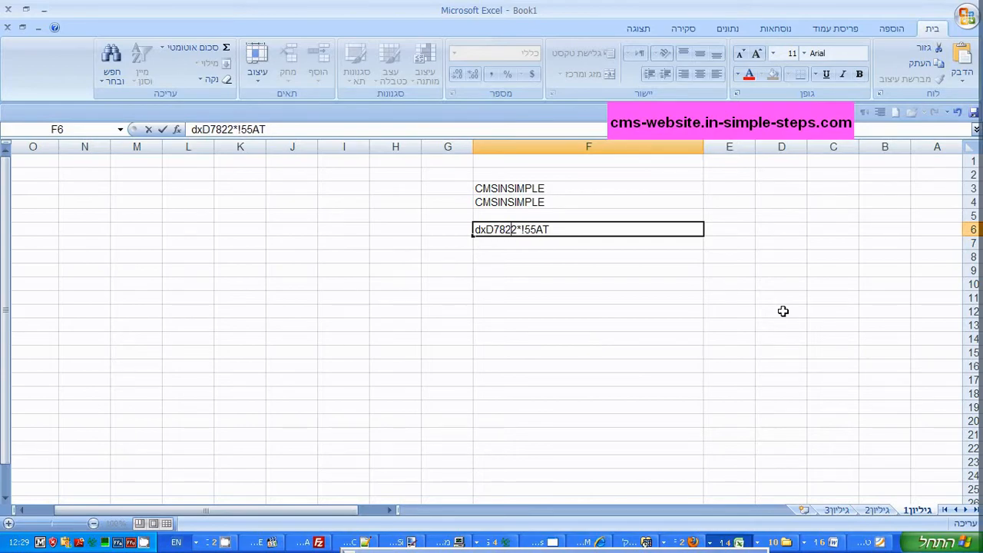
key("Delete")
key("Delete")
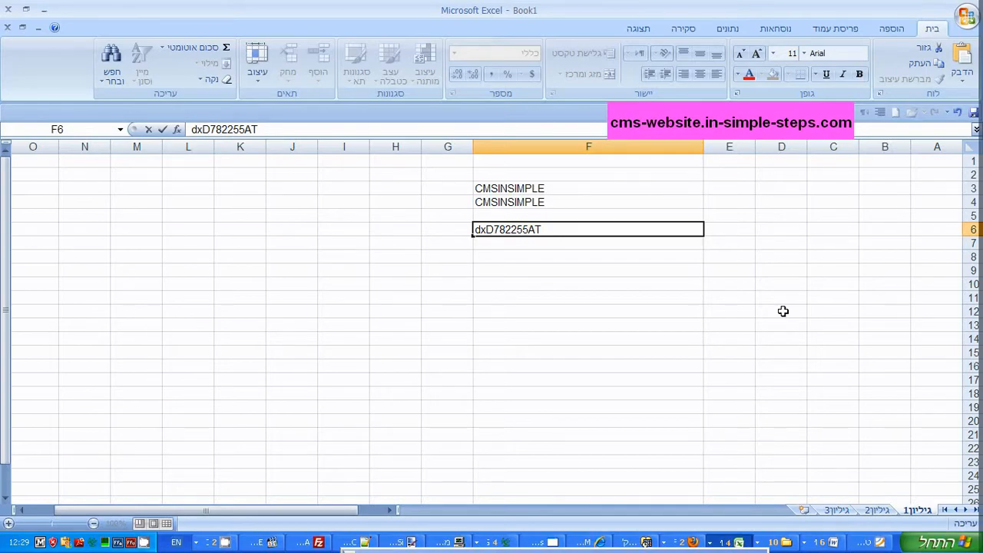
left_click_drag(571, 227, 473, 232)
Copy the shortened password and paste it into the Confirm Password field of the database form.
key("ctrl+c")
key("alt+Tab")
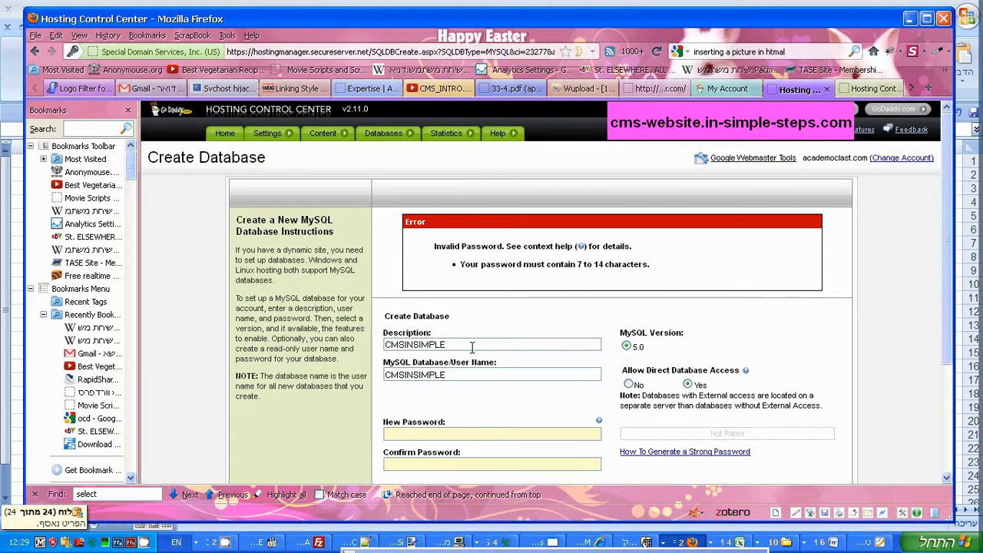
left_click(478, 435)
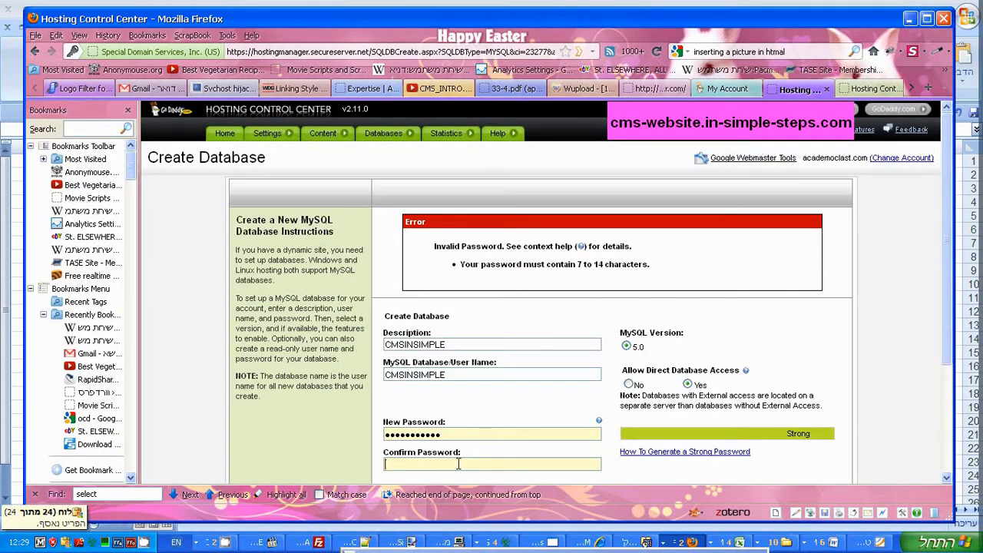
left_click(463, 464)
key("ctrl+v")
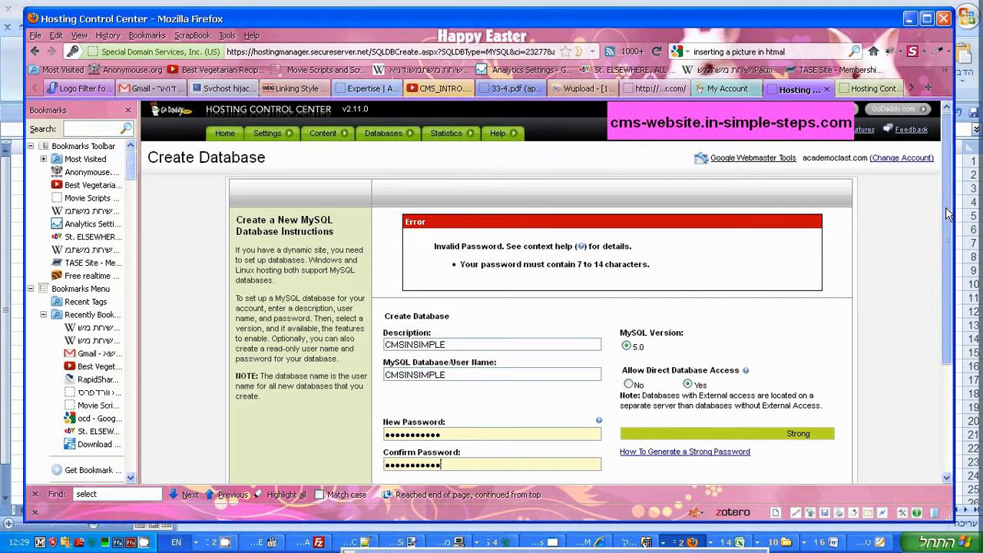
Resubmit the cmsinsimple database form and refresh its Pending Setup status in the MySQL list.
scroll(941, 273, "down", 2)
scroll(940, 273, "down", 2)
left_click(782, 445)
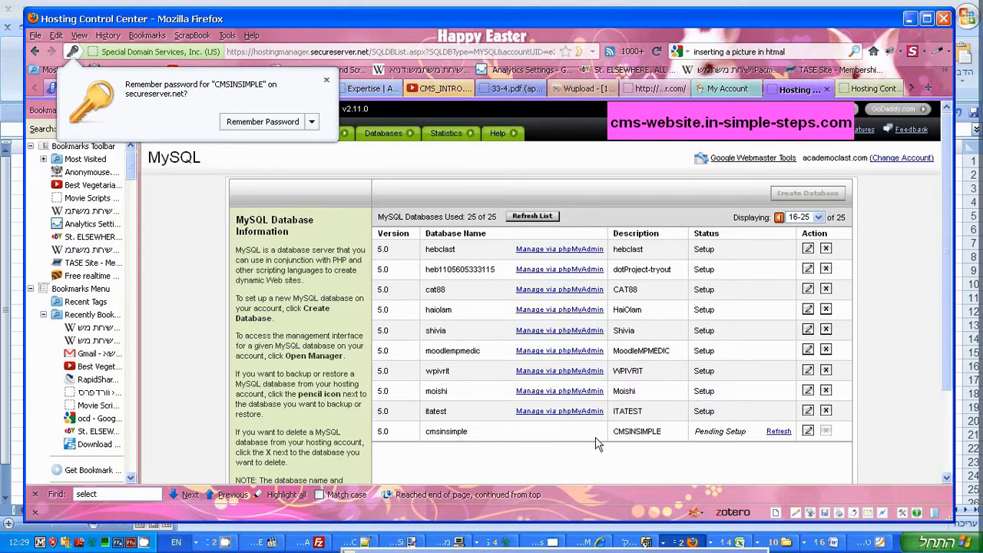
left_click(777, 433)
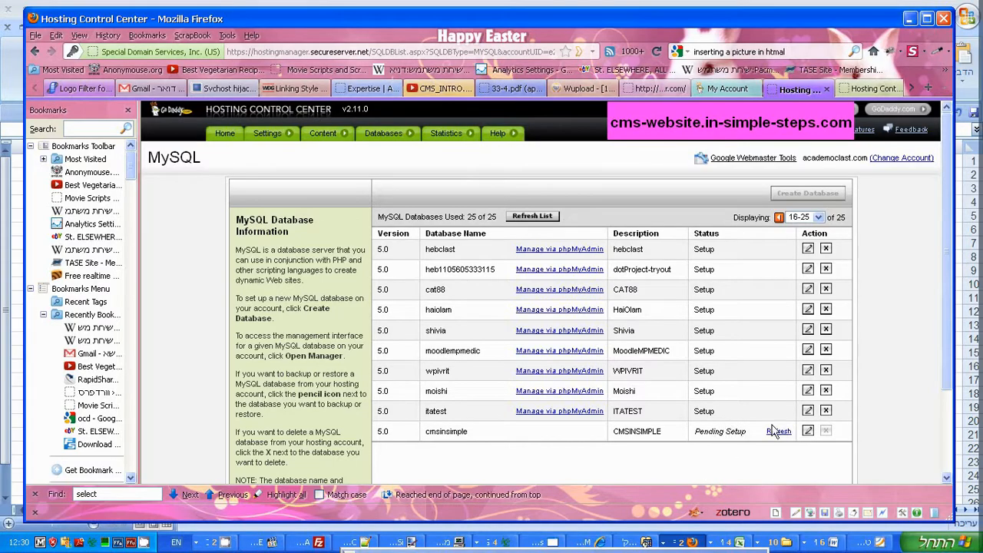
Pause the CamStudio recording while the cmsinsimple database finishes setting up.
left_click(217, 543)
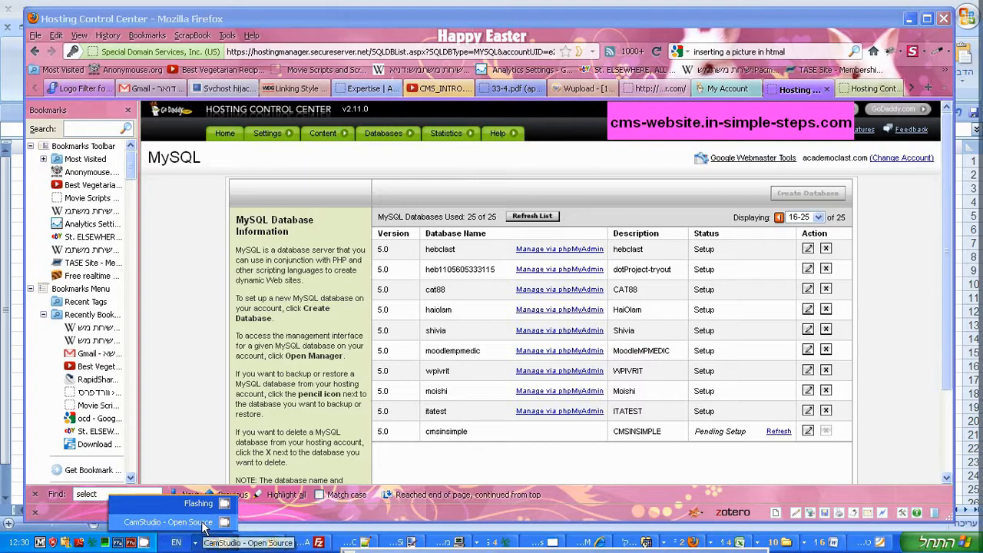
left_click(196, 522)
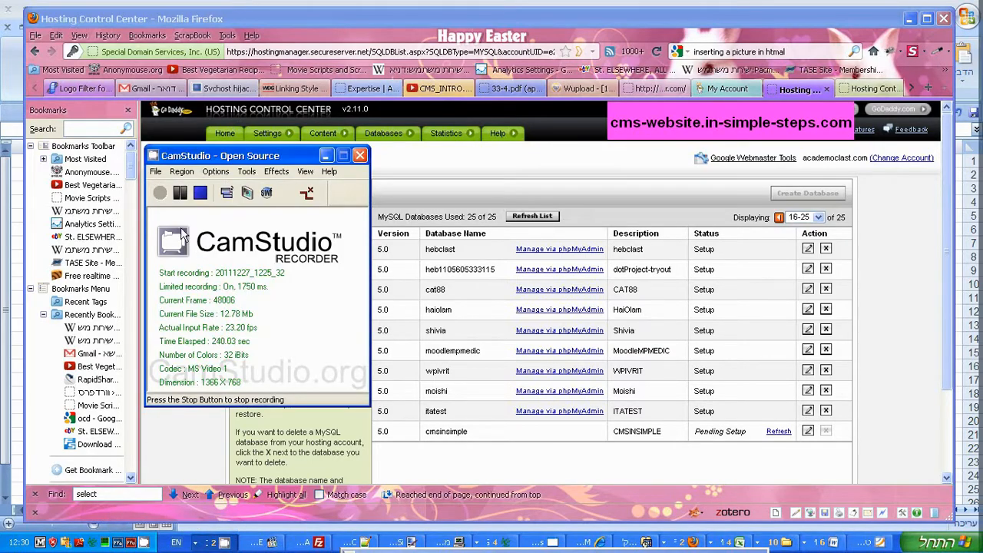
left_click(180, 194)
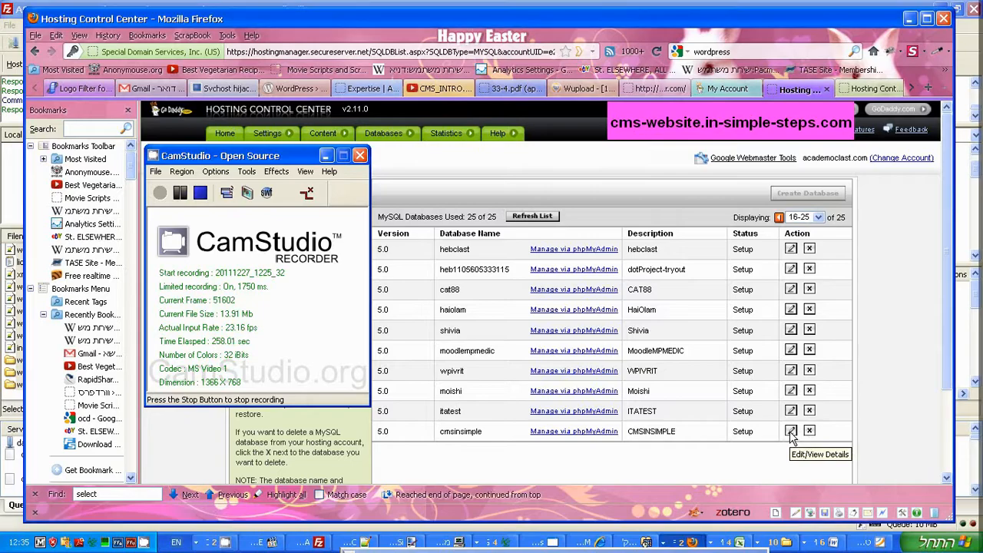
Open the cmsinsimple details and copy its MySQL Database Information block, including host and user name.
left_click(789, 432)
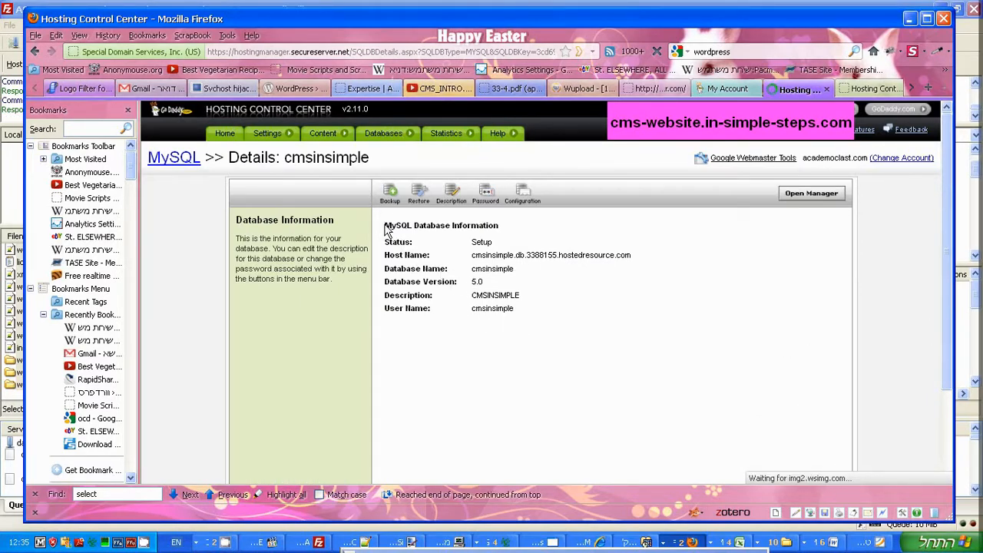
left_click_drag(385, 240, 518, 317)
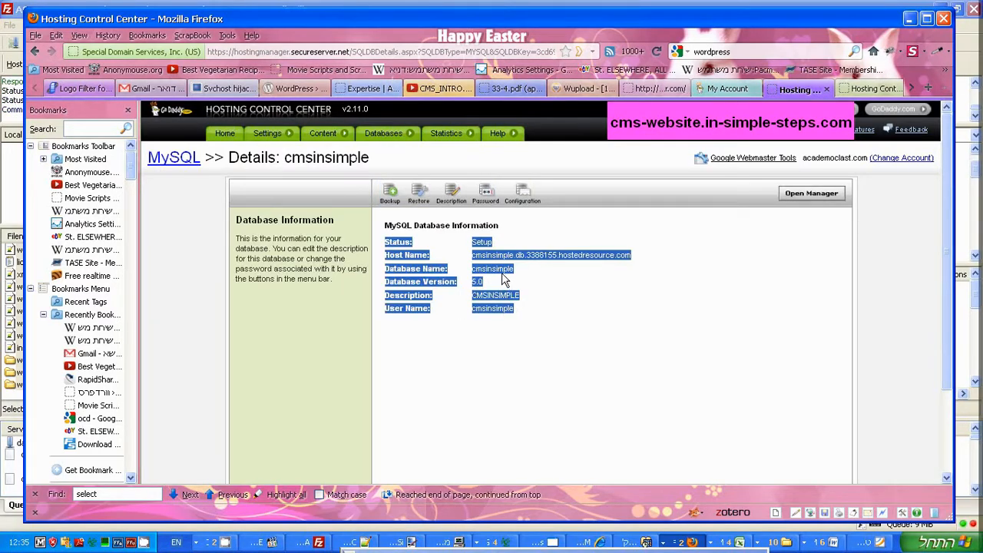
right_click(494, 270)
left_click(522, 277)
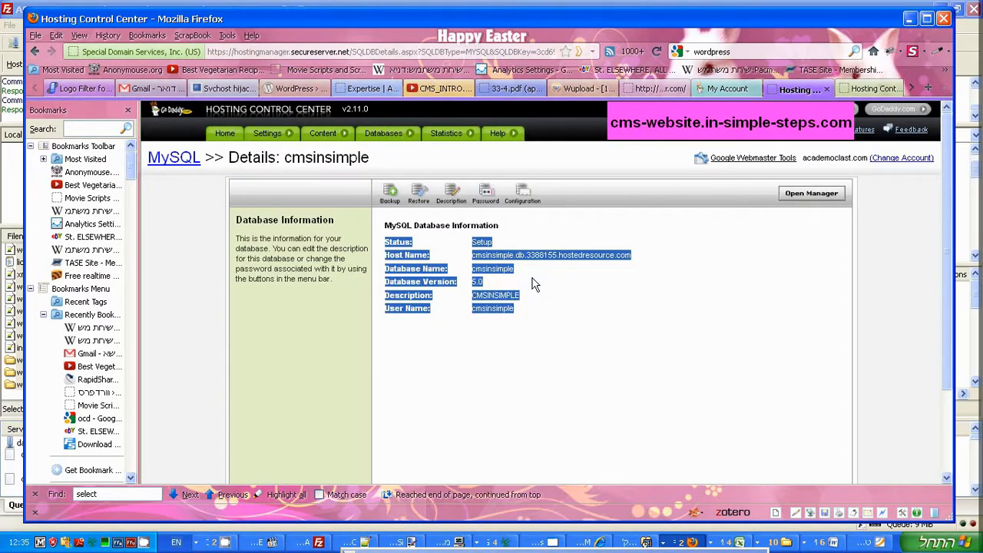
key("alt+Tab")
key("alt+Tab")
key("alt+Tab")
key("alt+Tab")
key("alt+Tab")
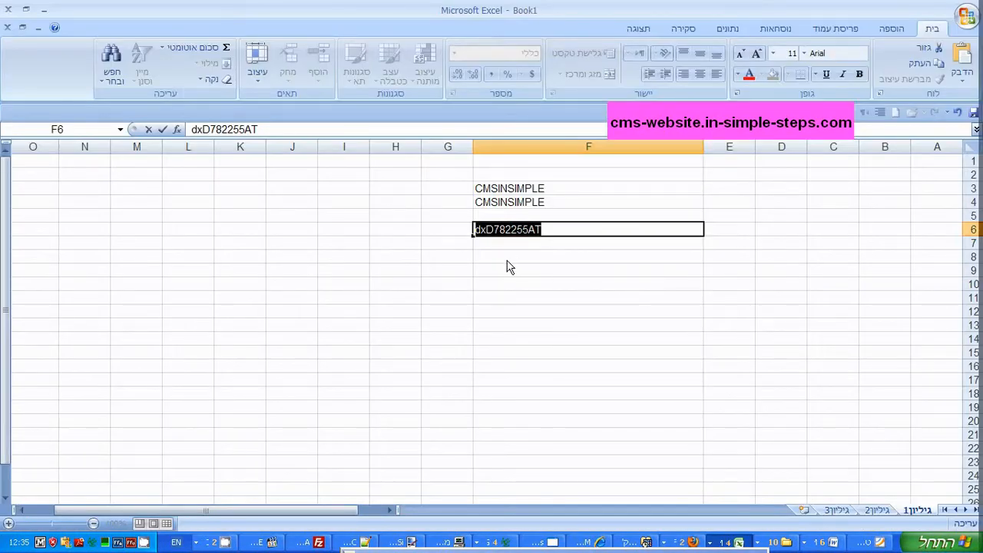
Paste the copied database details into Excel starting at cell F8.
left_click(508, 259)
key("ctrl+v")
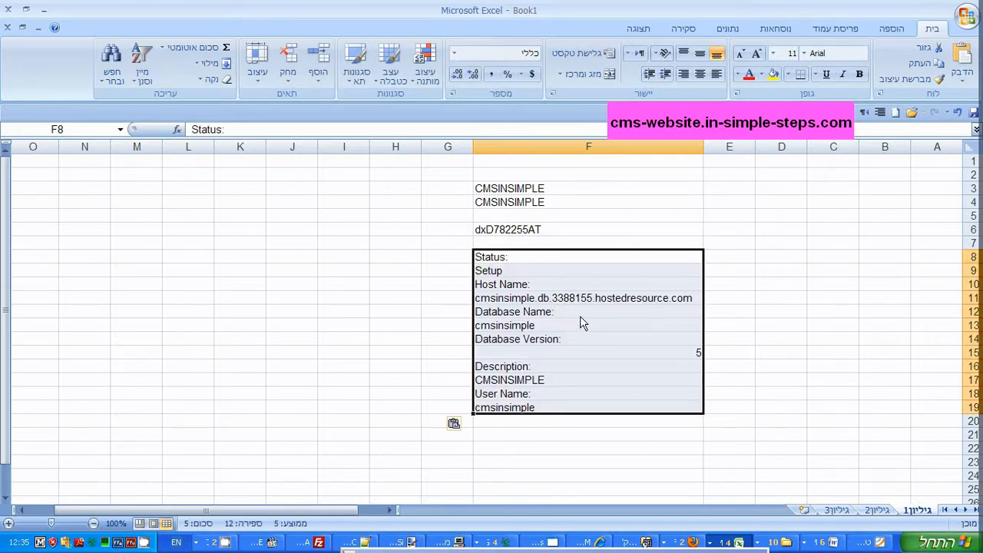
left_click(450, 237)
Label the rows in column G as username, Password and location of database.
left_click(437, 189)
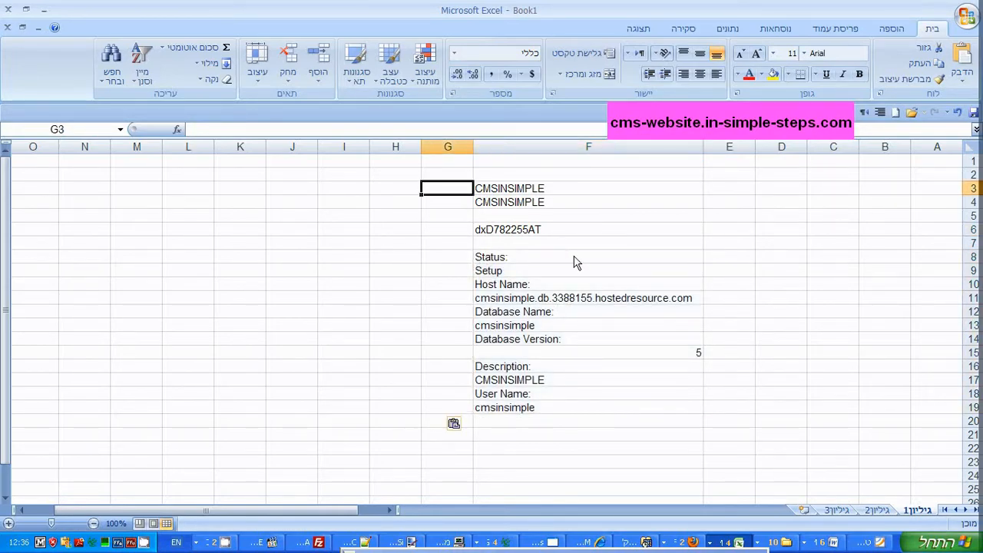
type("username")
key("Return")
key("Down")
key("Down")
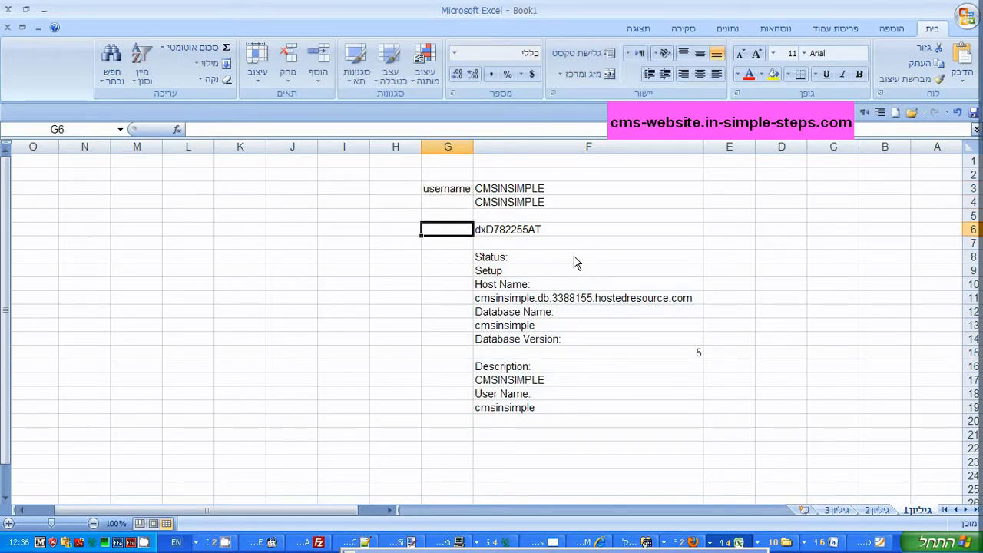
type("s")
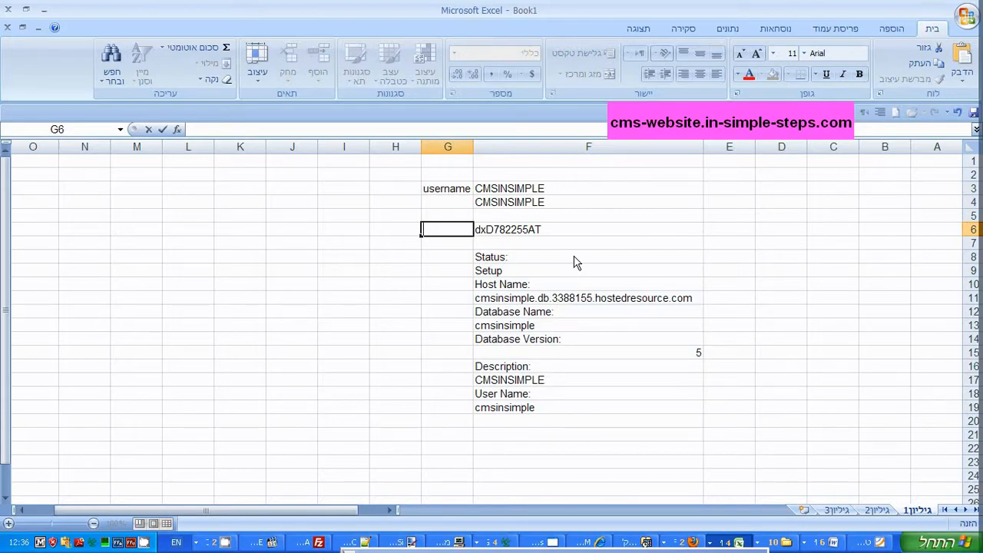
type("assword")
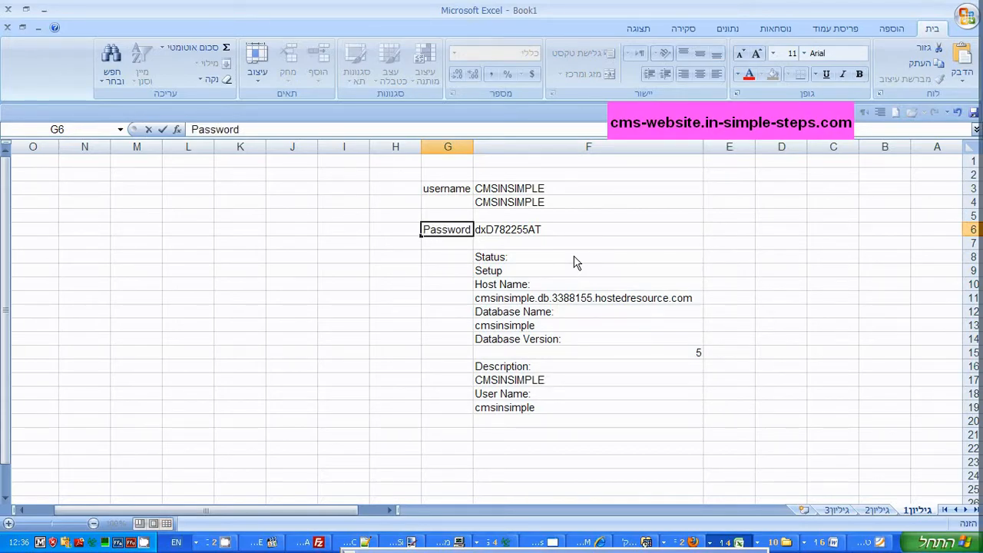
key("Return")
key("Down")
key("Down")
key("Down")
key("Down")
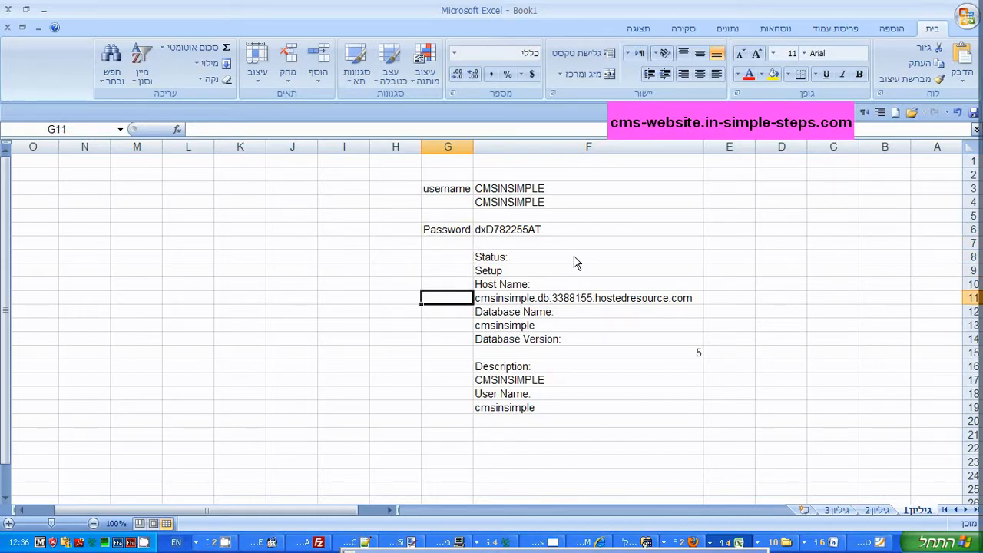
type("locartion")
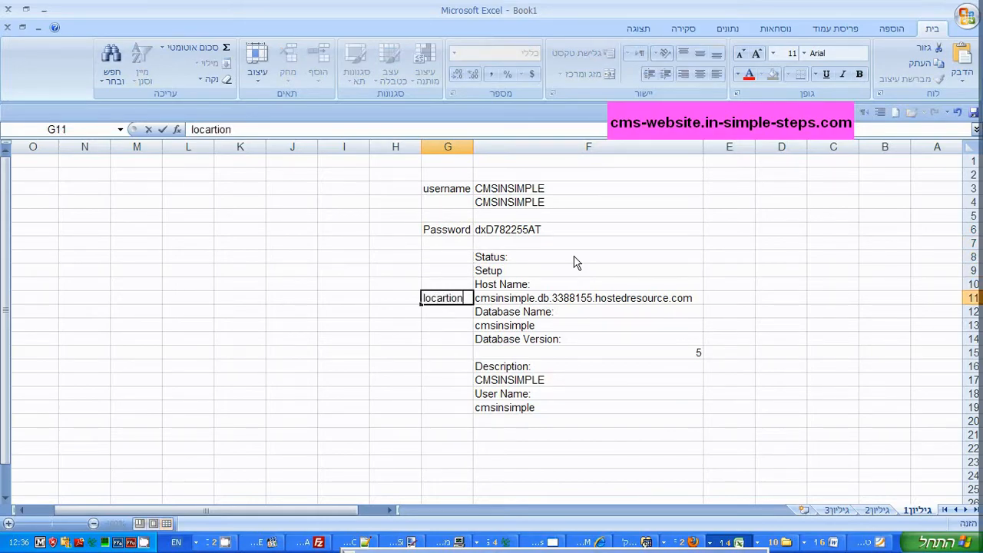
key("BackSpace")
key("BackSpace")
key("BackSpace")
key("BackSpace")
key("BackSpace")
type("tion of database")
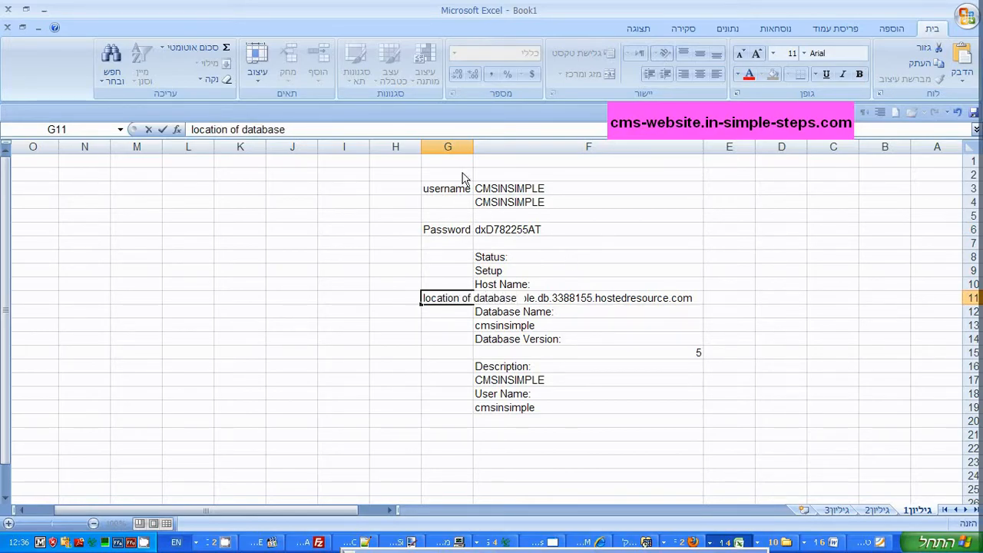
left_click(397, 147)
Widen column G so the labels fit, then check the Database Version and User Name entries.
left_click(430, 149)
left_click_drag(423, 151, 322, 161)
left_click(602, 342)
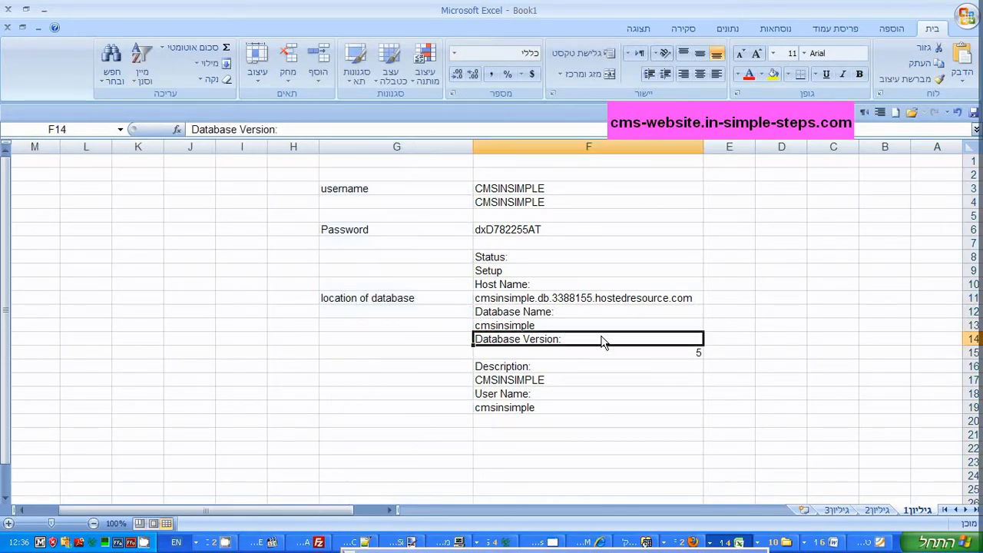
left_click(609, 395)
left_click(392, 247)
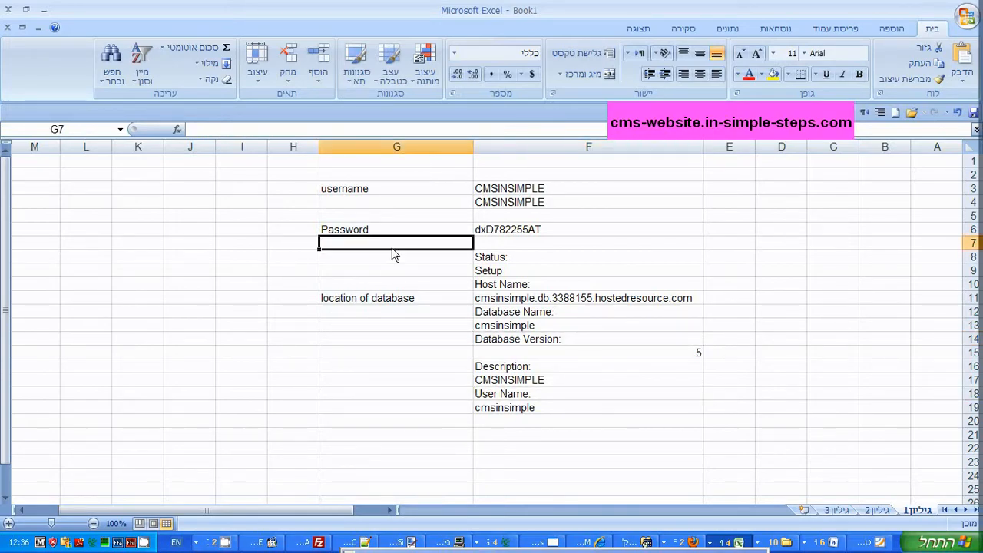
left_click(365, 343)
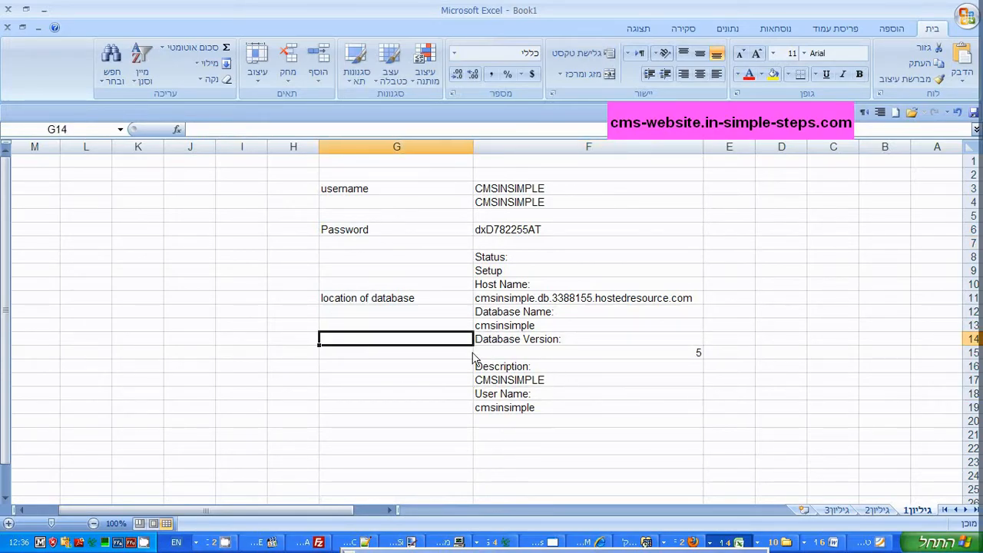
left_click(208, 543)
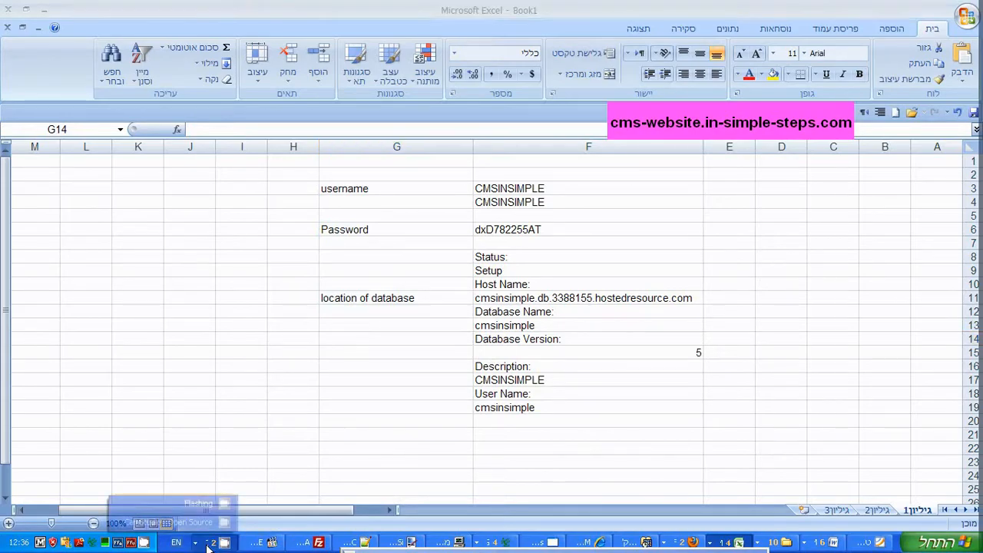